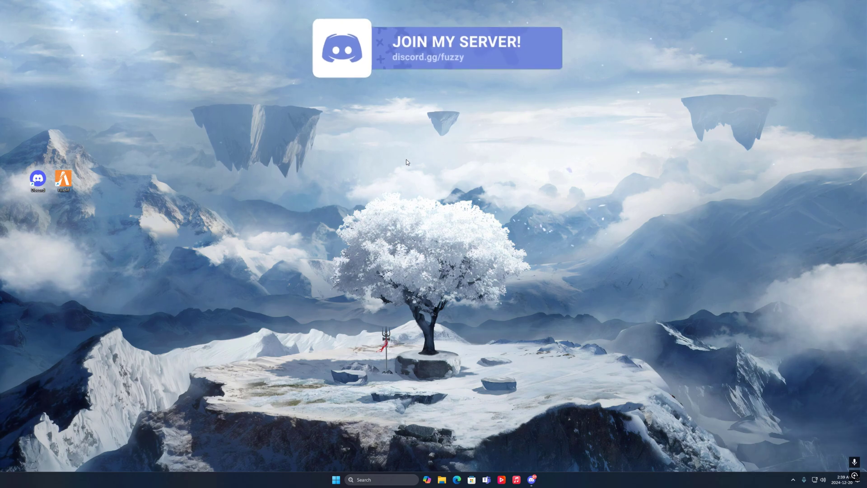
# Step: Download ReShade_Setup_6.3.3.exe from Discord's #reshade channel, then minimize Chrome and Discord
pyautogui.click(531, 480)
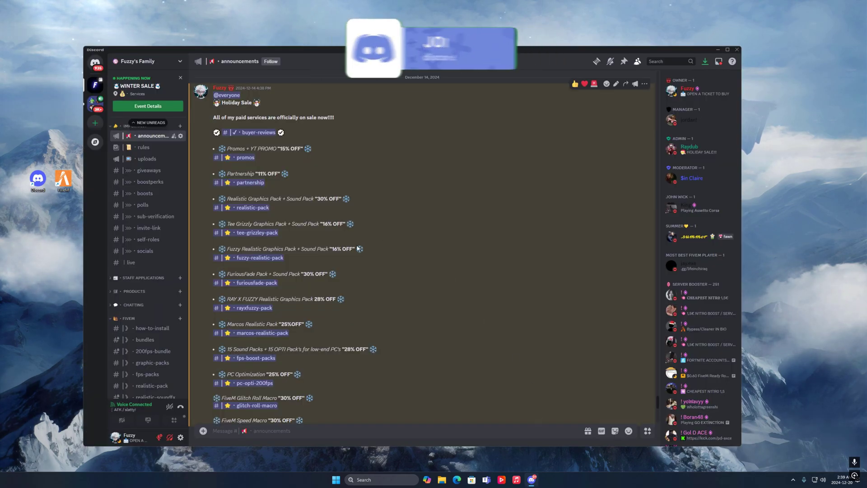
pyautogui.scroll(-3, 156, 312)
pyautogui.scroll(-7, 156, 312)
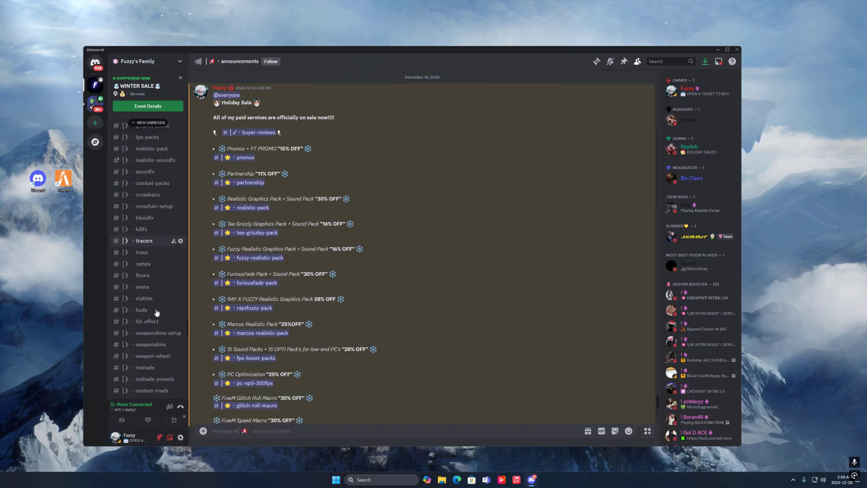
pyautogui.click(150, 268)
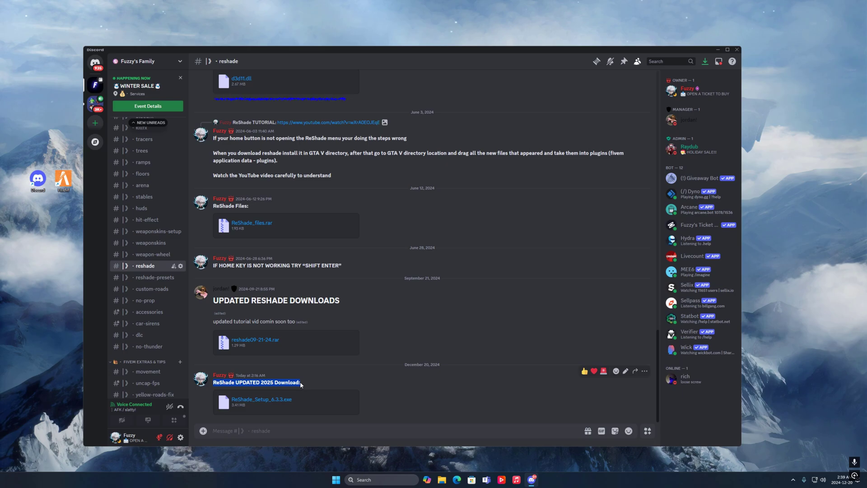
pyautogui.click(345, 393)
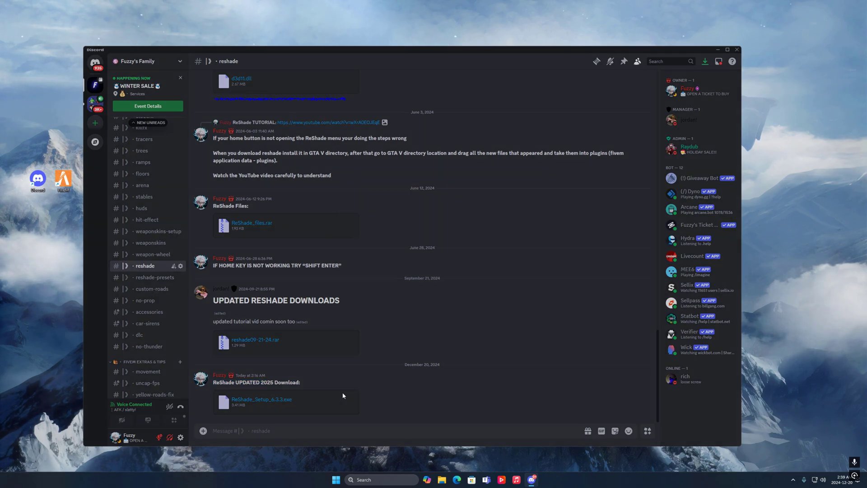
pyautogui.click(418, 273)
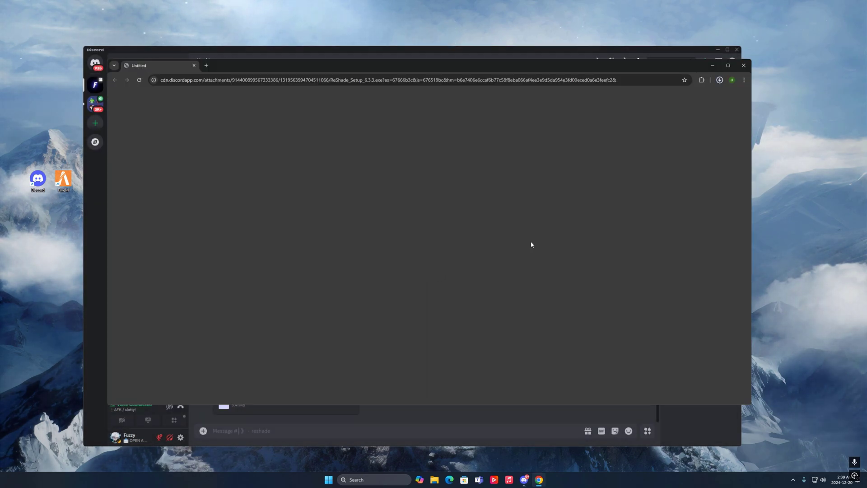
pyautogui.moveTo(709, 96)
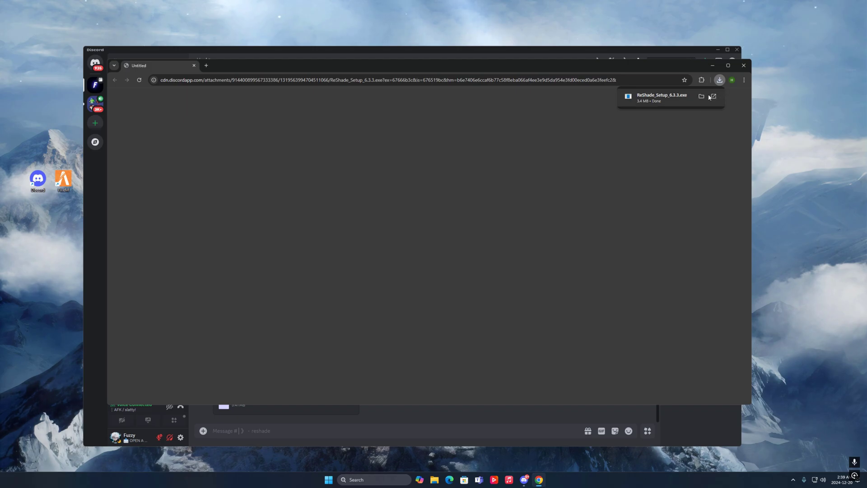
pyautogui.click(713, 66)
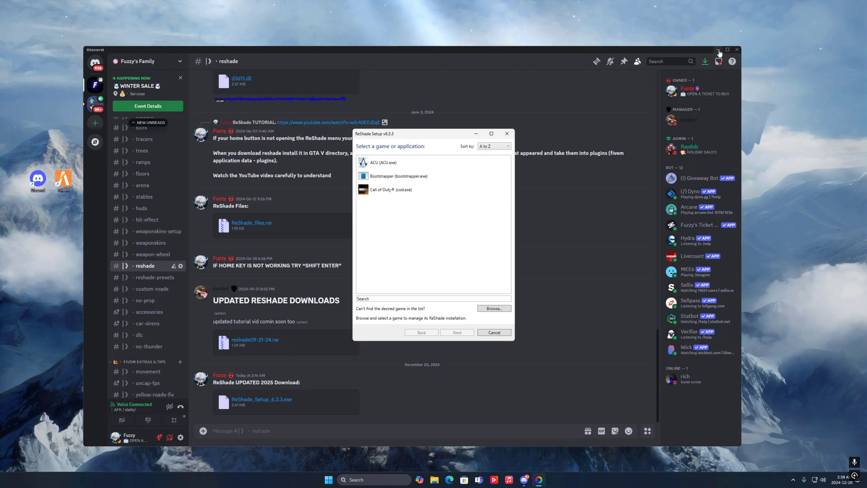
pyautogui.click(718, 50)
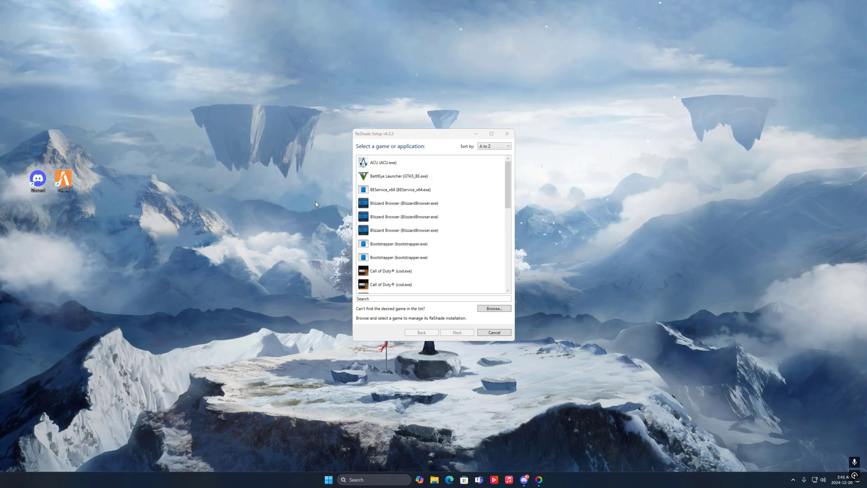
pyautogui.rightClick(70, 181)
pyautogui.click(106, 236)
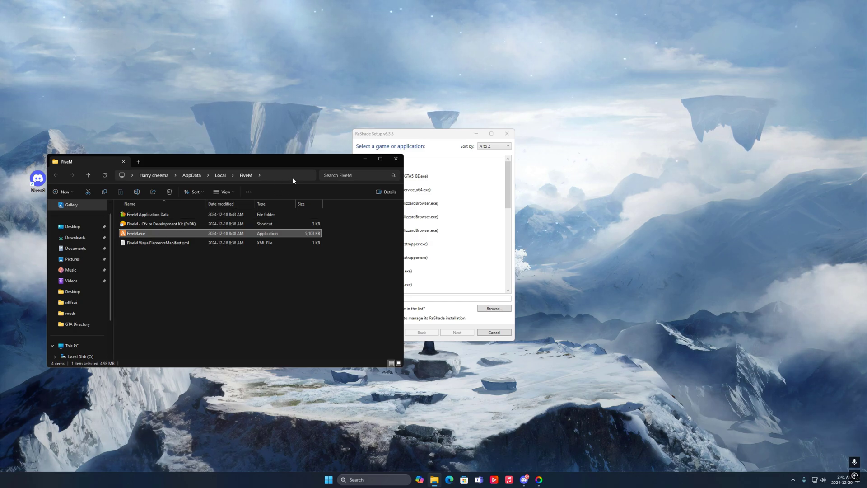
pyautogui.click(286, 174)
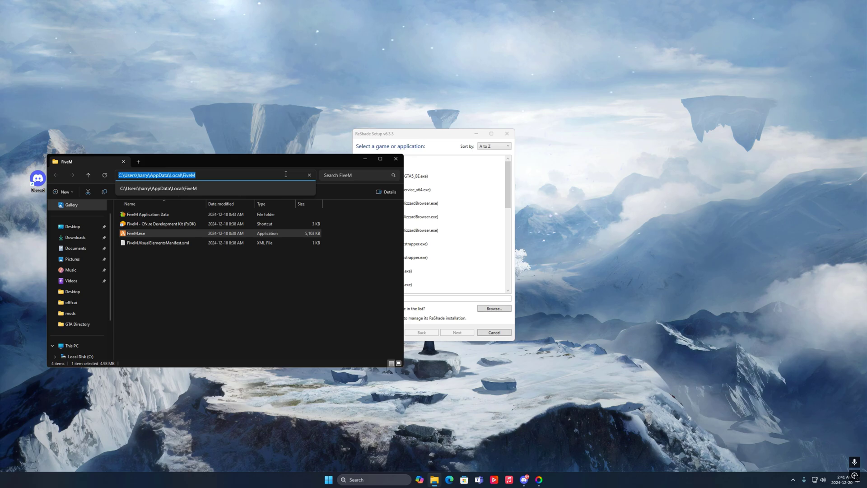
pyautogui.click(395, 159)
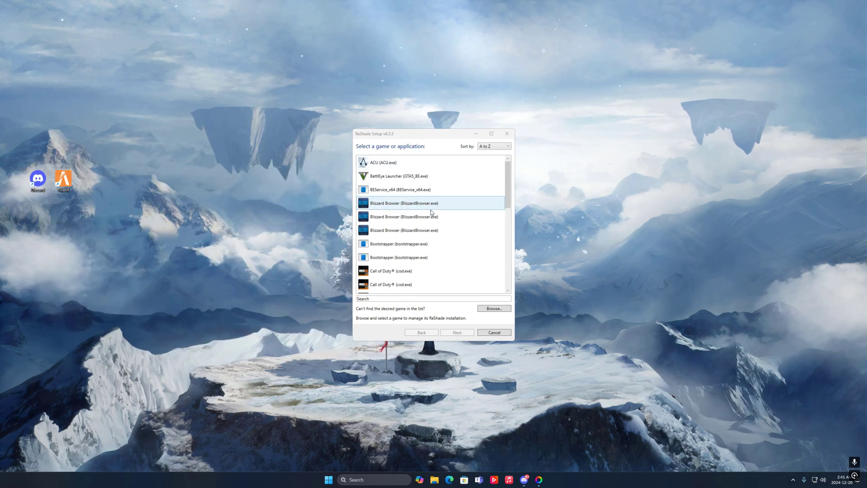
# Step: Browse to the FiveM folder and select FiveM.exe as the target game
pyautogui.click(492, 309)
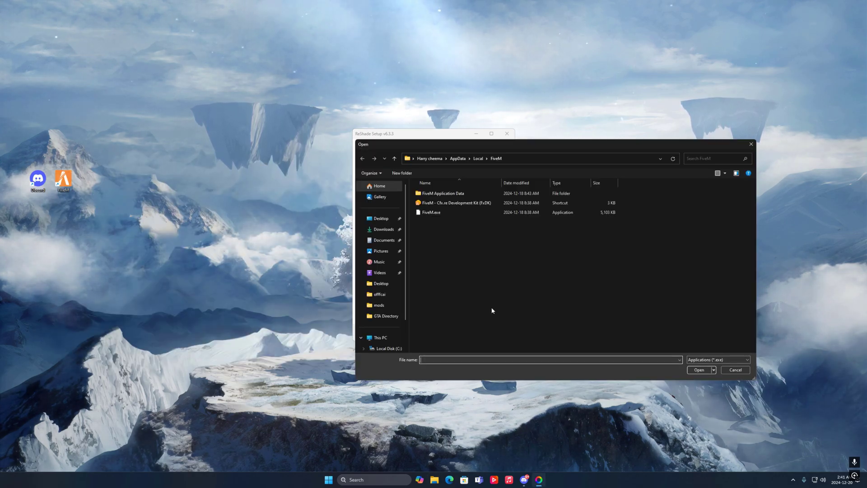
pyautogui.click(539, 159)
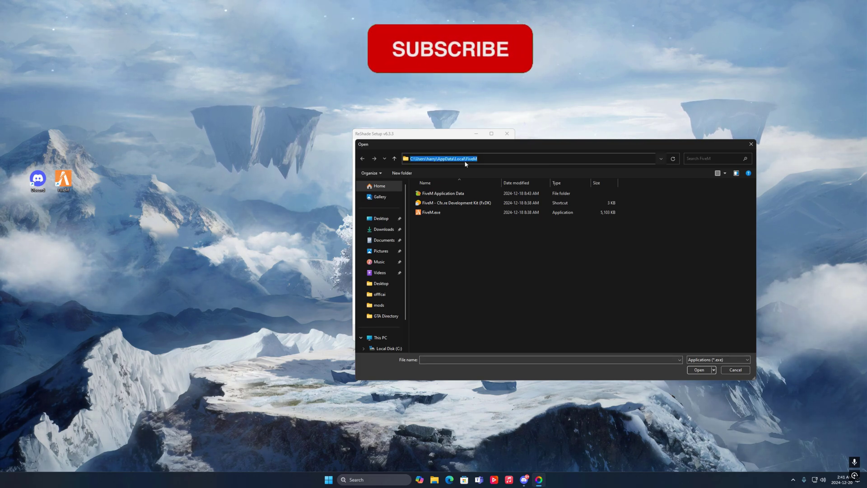
pyautogui.press('BackSpace')
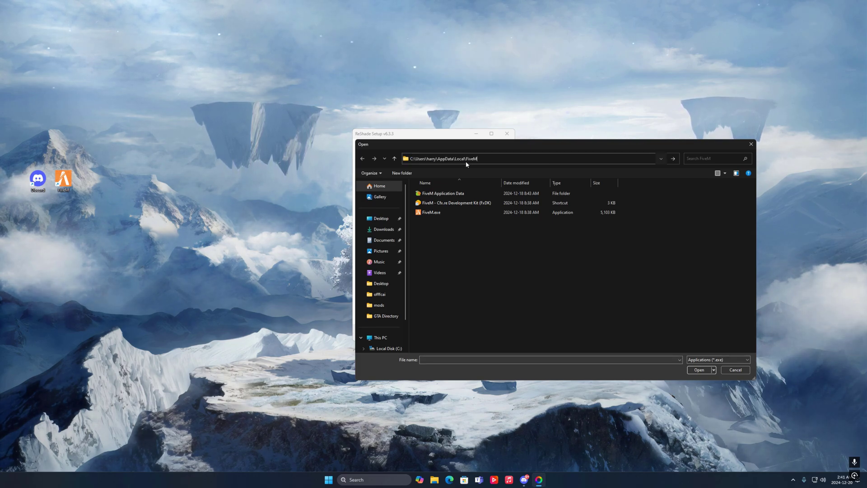
pyautogui.press('Return')
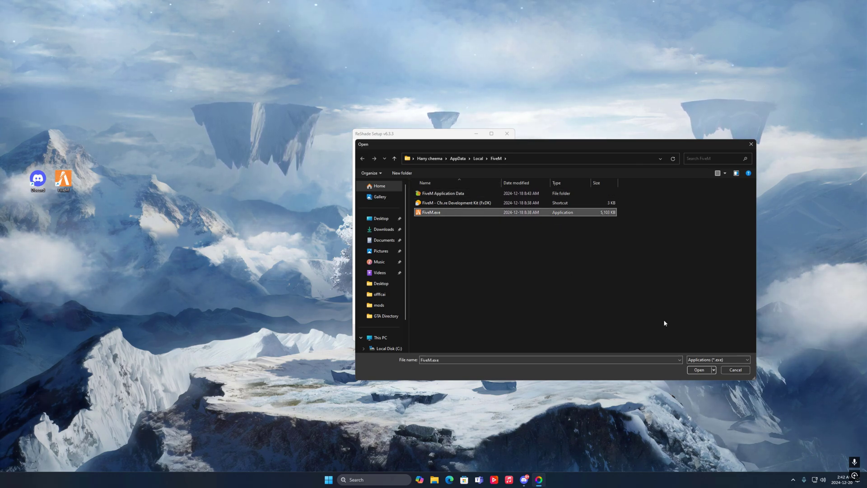
pyautogui.click(698, 370)
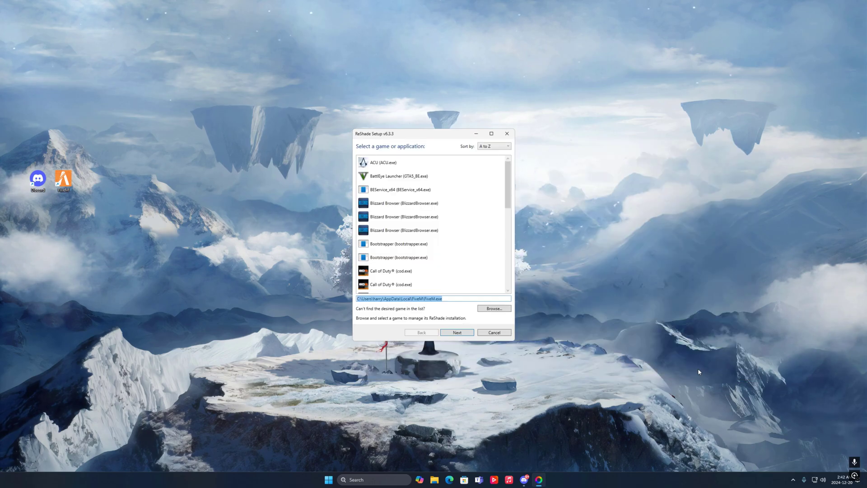
# Step: Choose DirectX 10/11/12 as the rendering API and install the effect packages
pyautogui.click(461, 334)
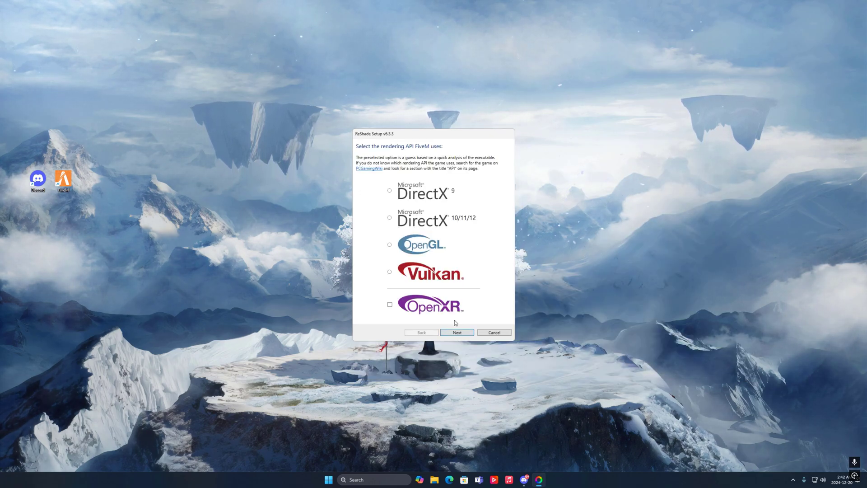
pyautogui.click(400, 226)
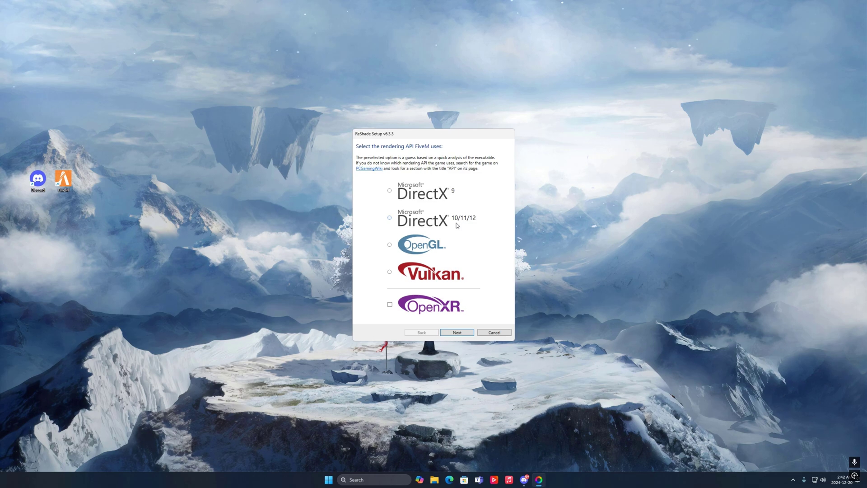
pyautogui.click(465, 335)
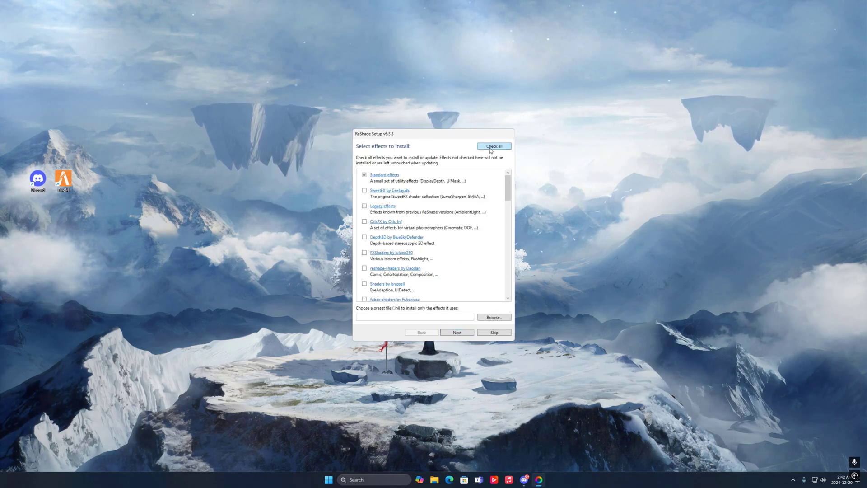
pyautogui.click(455, 335)
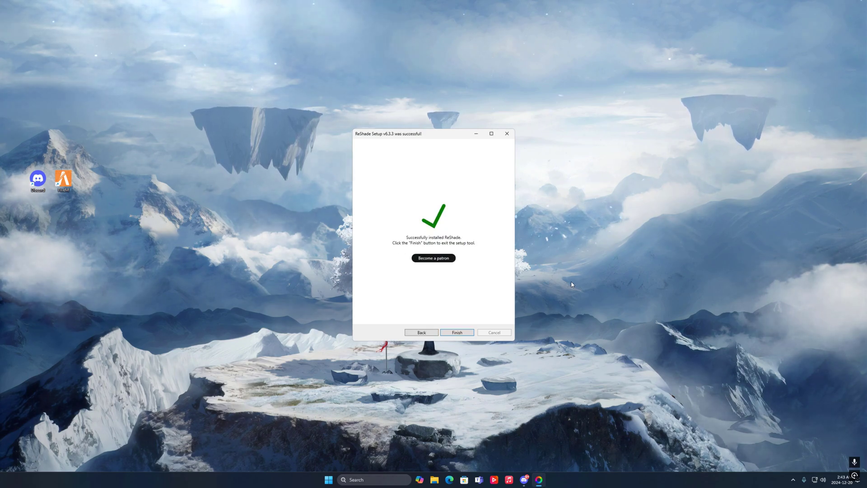
# Step: Exit ReShade Setup and open FiveM's install folder from its shortcut
pyautogui.click(457, 332)
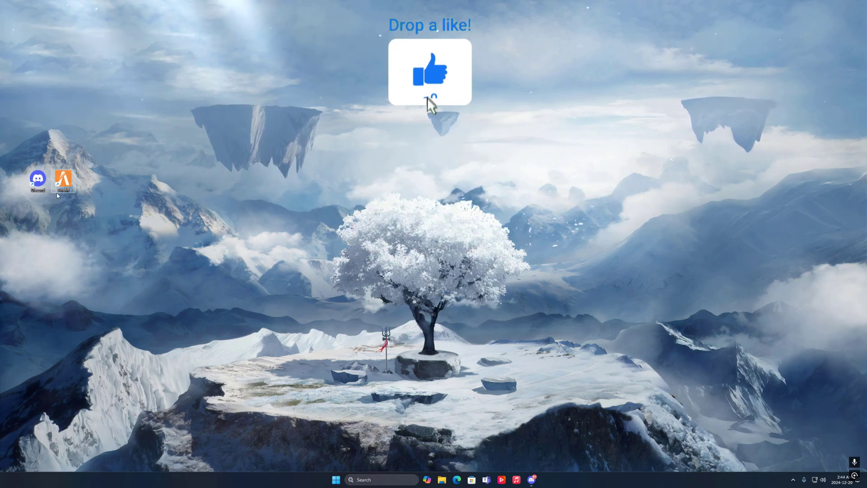
pyautogui.rightClick(59, 188)
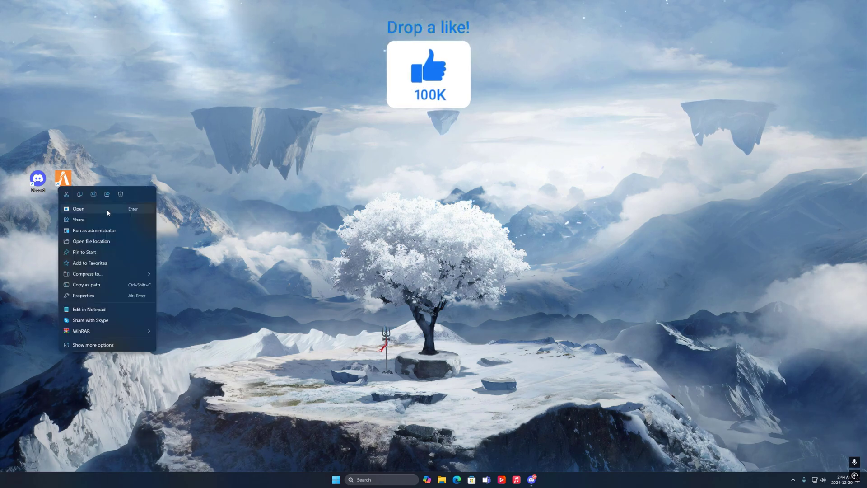
pyautogui.click(116, 243)
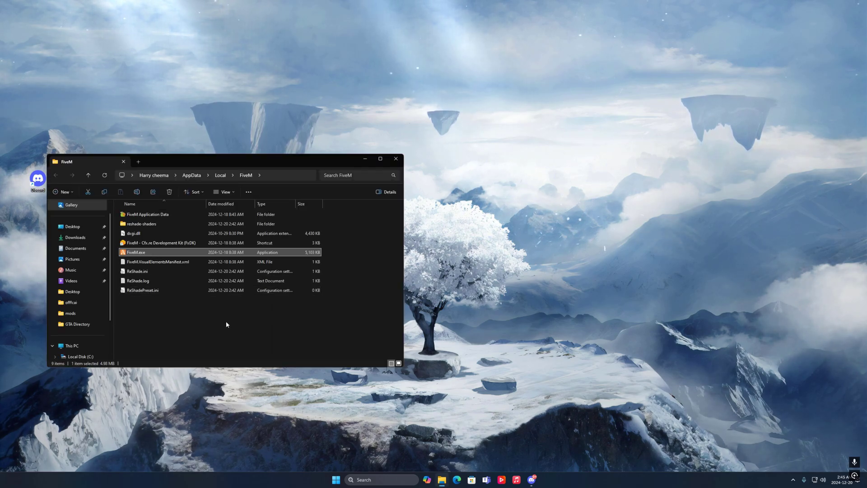
pyautogui.moveTo(236, 326); pyautogui.dragTo(208, 267)
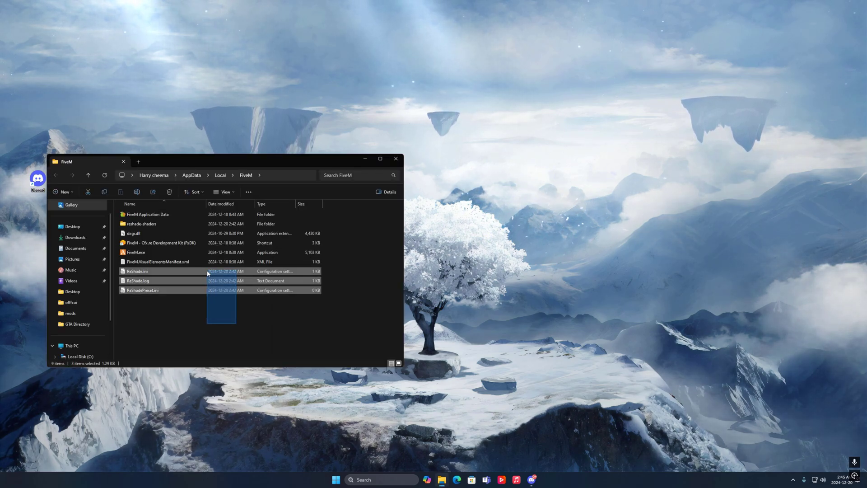
pyautogui.click(228, 309)
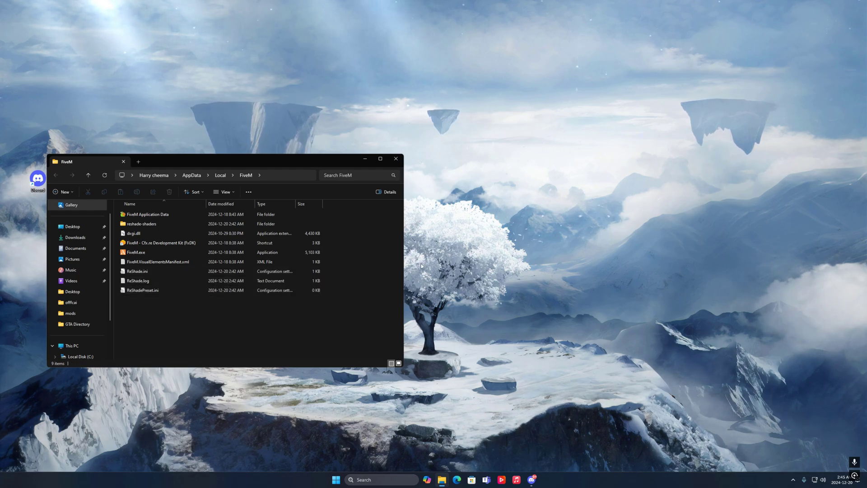
# Step: Create a desktop folder 'tgfd' and drag the ReShade files, dxgi.dll and reshade-shaders into it
pyautogui.rightClick(474, 86)
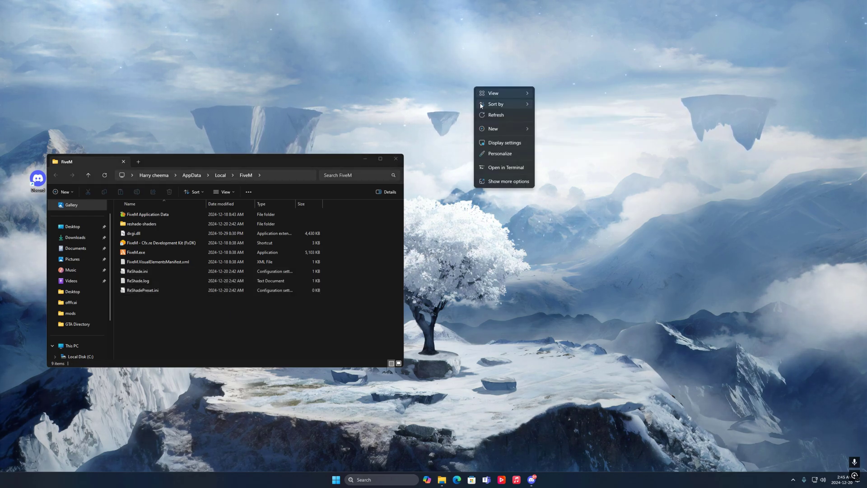
pyautogui.moveTo(488, 132)
pyautogui.click(566, 130)
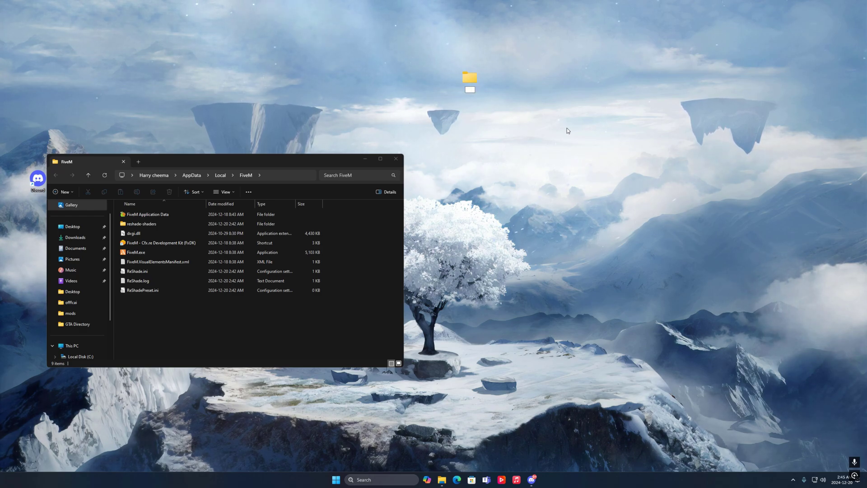
pyautogui.write('tgfd')
pyautogui.press('Return')
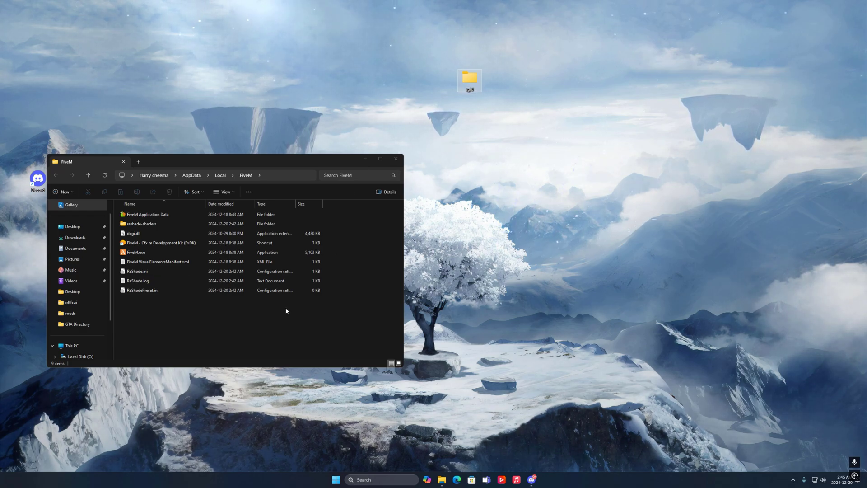
pyautogui.moveTo(252, 311); pyautogui.dragTo(470, 79)
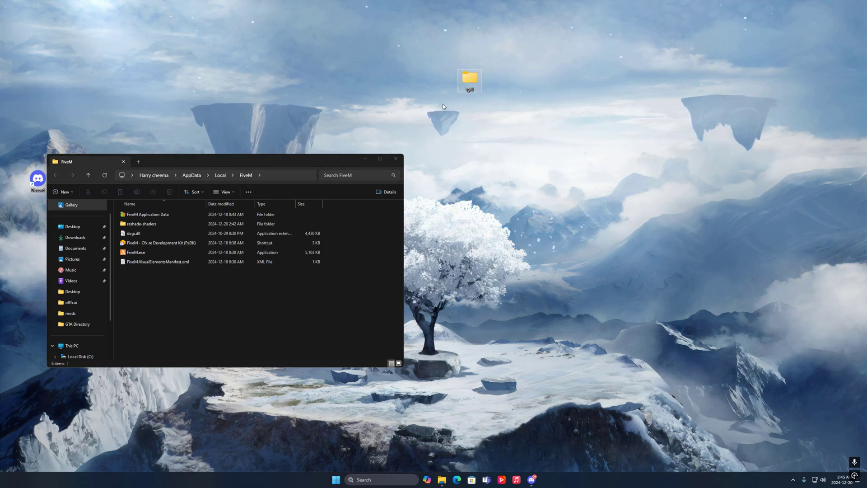
pyautogui.moveTo(327, 233); pyautogui.dragTo(472, 84)
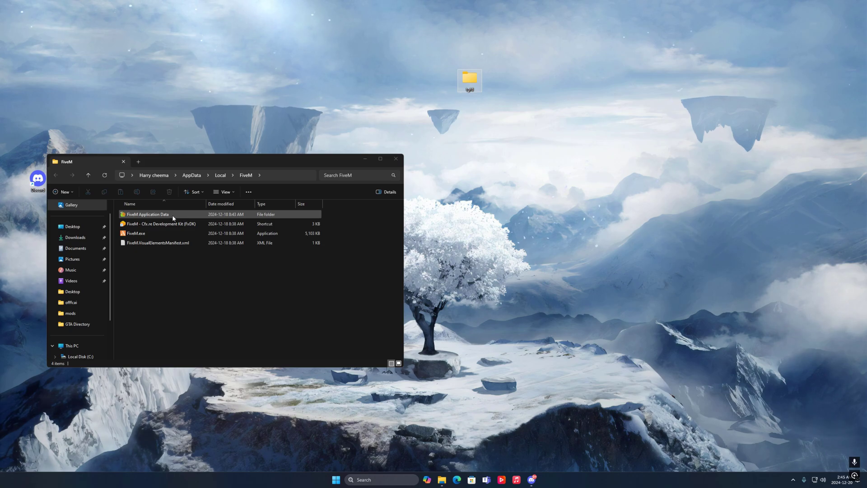
# Step: Open FiveM Application Data's plugins folder and the tgfd folder side by side
pyautogui.doubleClick(184, 218)
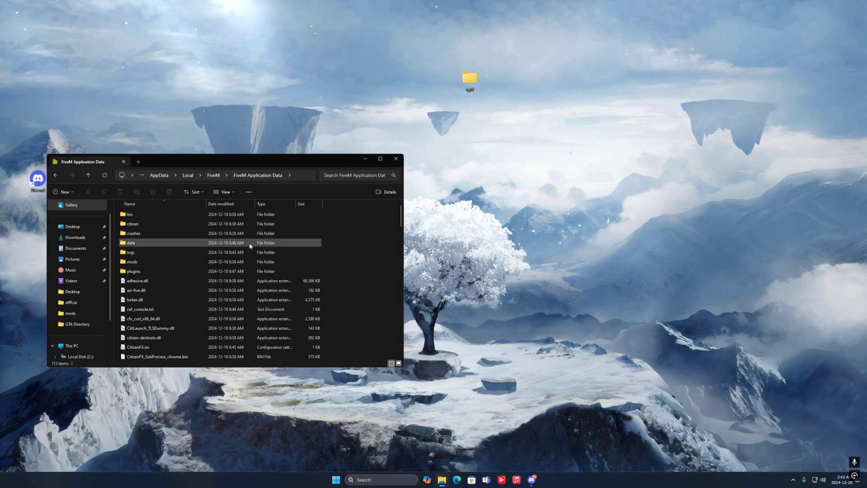
pyautogui.doubleClick(199, 272)
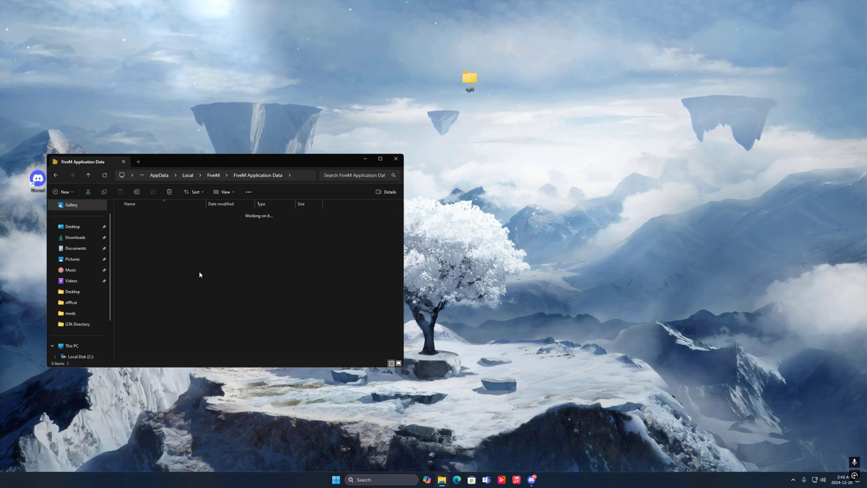
pyautogui.doubleClick(469, 82)
pyautogui.moveTo(291, 170); pyautogui.dragTo(658, 166)
pyautogui.moveTo(567, 287); pyautogui.dragTo(527, 215)
# Step: Move all five files from tgfd into plugins and close both Explorer windows
pyautogui.moveTo(501, 242); pyautogui.dragTo(252, 253)
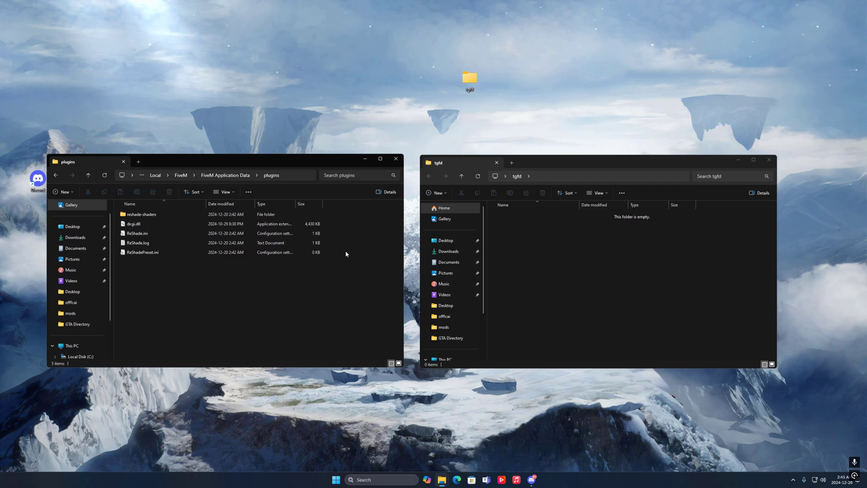
pyautogui.click(396, 159)
pyautogui.click(769, 160)
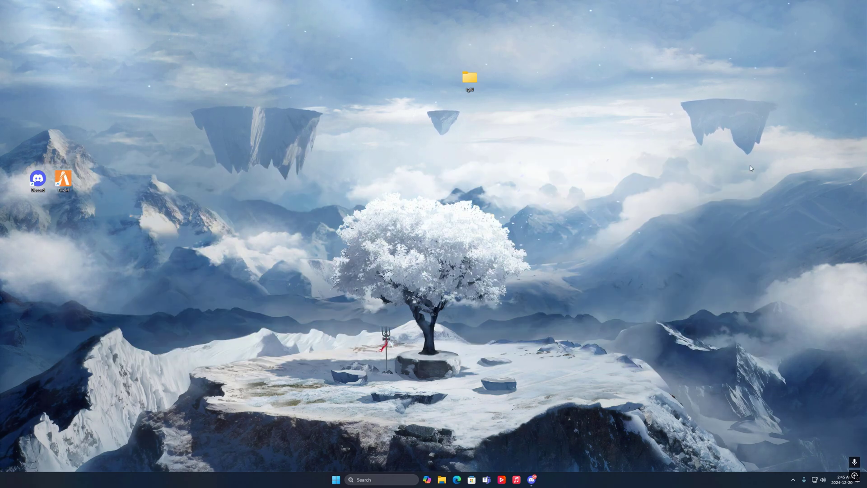
# Step: Launch FiveM and copy the ReShade5 message text from Discord's reshade channel
pyautogui.doubleClick(69, 182)
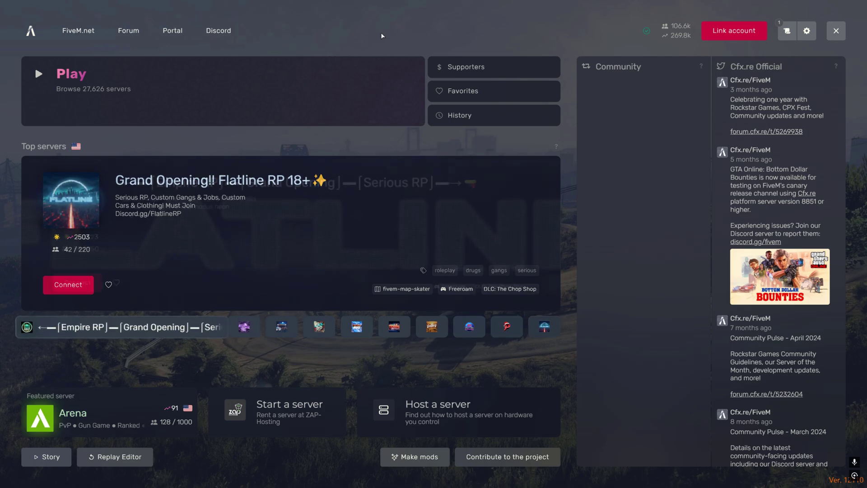
pyautogui.press('super')
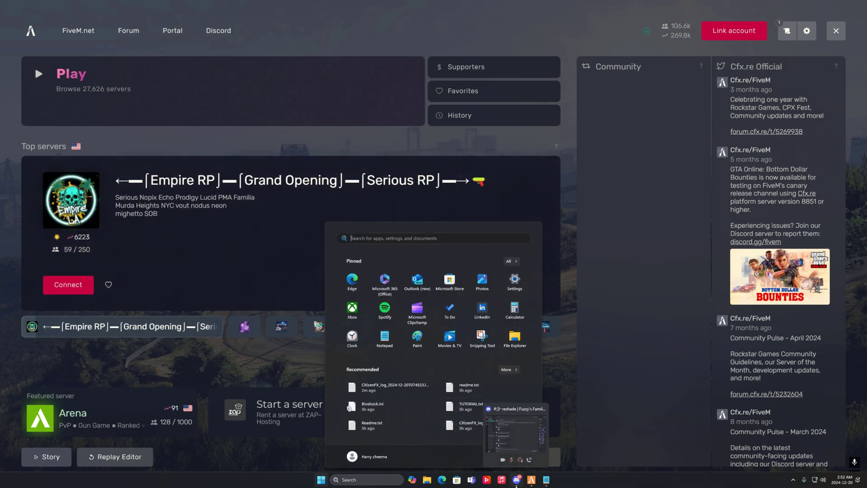
pyautogui.click(517, 480)
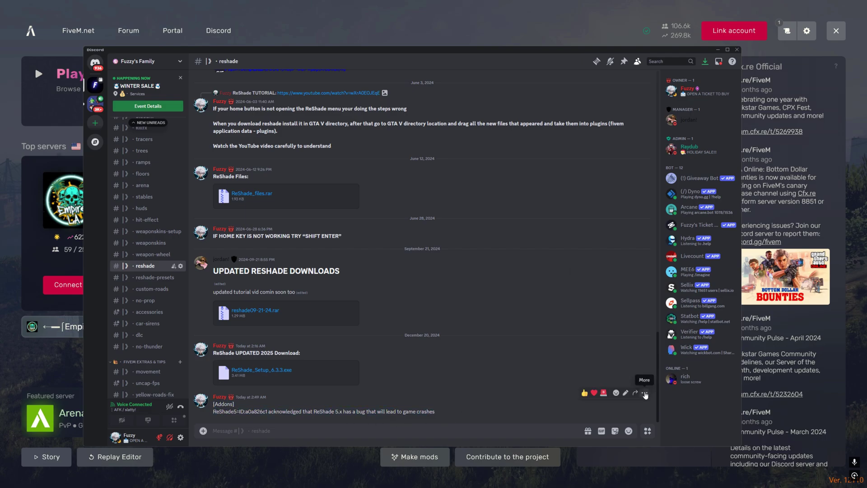
pyautogui.click(645, 394)
pyautogui.click(601, 350)
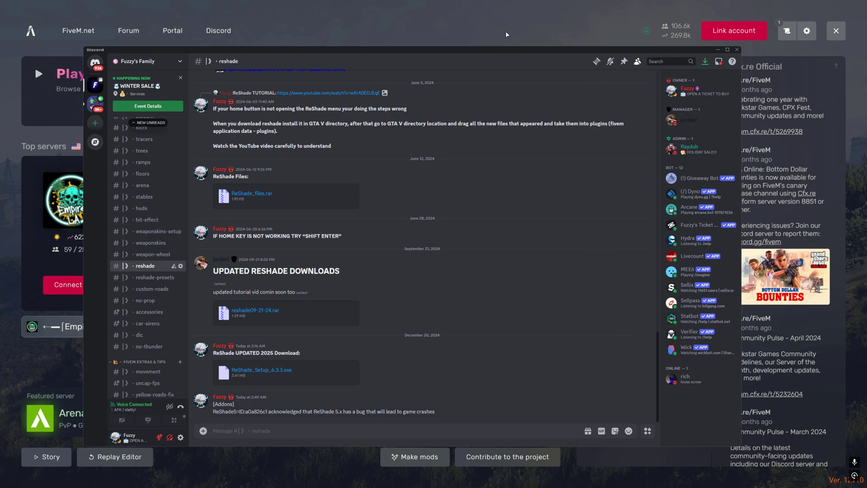
# Step: Quit FiveM by entering 'quit' in its F8 console
pyautogui.click(500, 24)
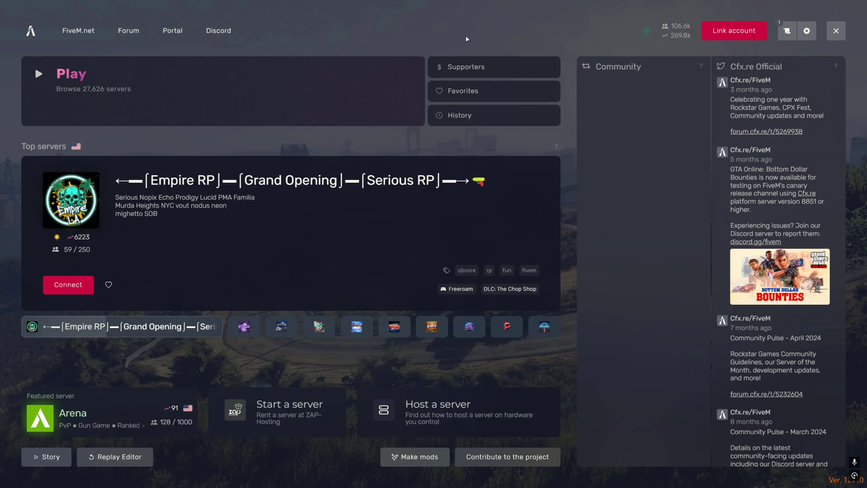
pyautogui.press('F8')
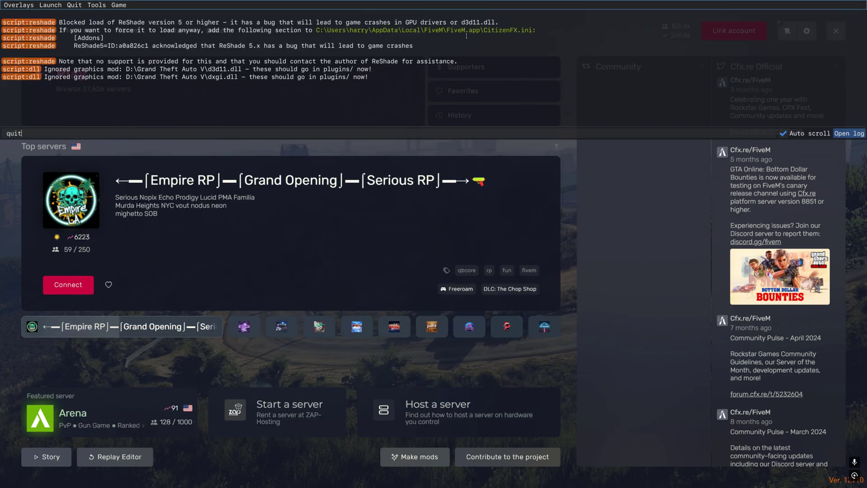
pyautogui.write('quit')
pyautogui.press('Return')
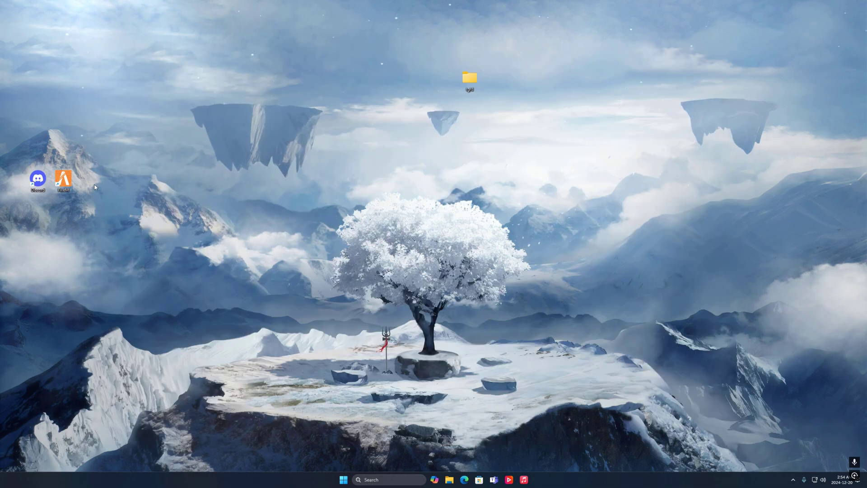
# Step: Open the FiveM shortcut's file location and enter FiveM Application Data
pyautogui.rightClick(68, 186)
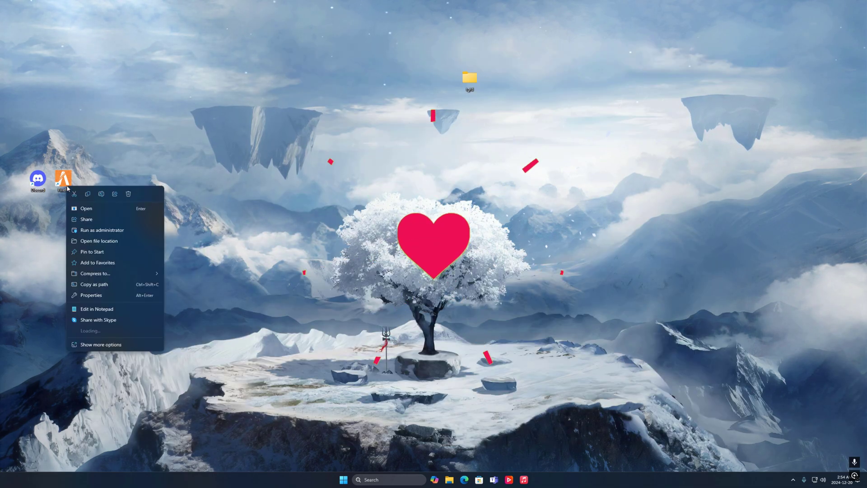
pyautogui.click(108, 245)
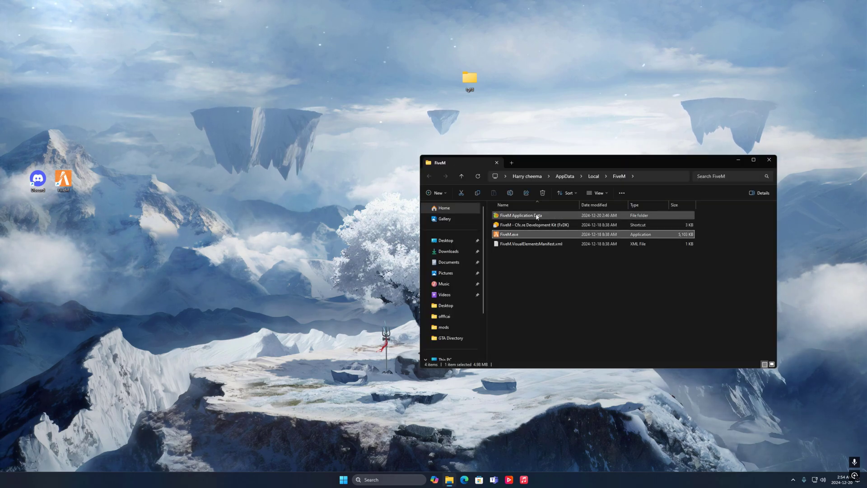
pyautogui.doubleClick(536, 219)
pyautogui.moveTo(559, 163); pyautogui.dragTo(428, 148)
# Step: Paste the [Addons] ReShade5 lines below the IVPath line in CitizenFX.ini
pyautogui.scroll(-1, 482, 272)
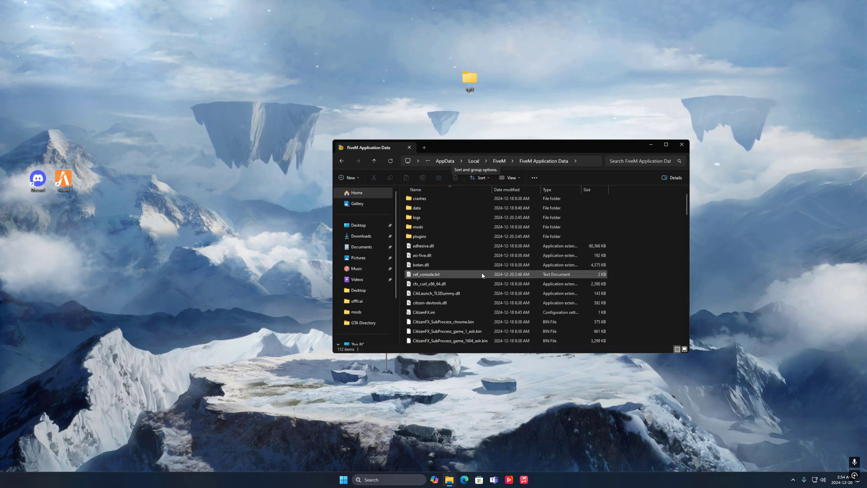
pyautogui.doubleClick(427, 315)
pyautogui.click(372, 189)
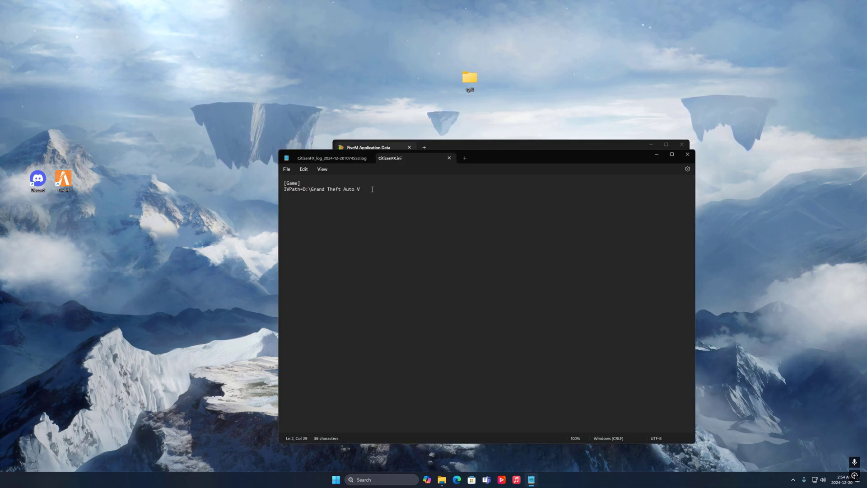
pyautogui.press('Return')
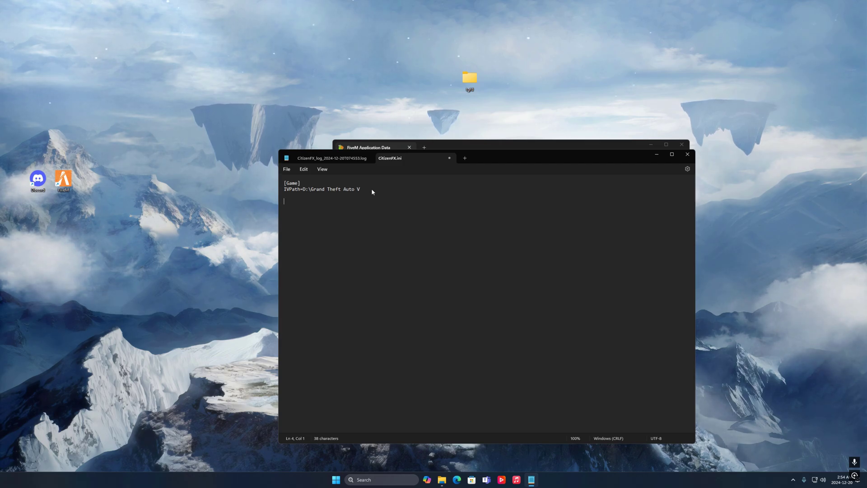
pyautogui.hotkey('ctrl', 'v')
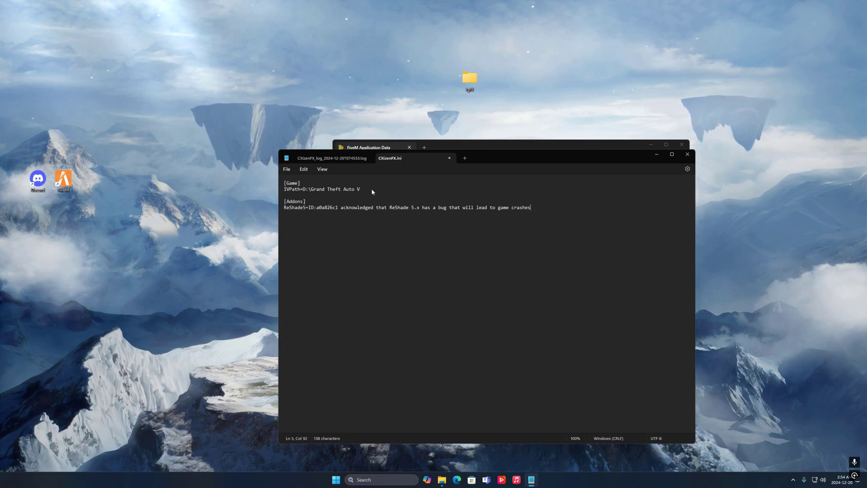
# Step: Save CitizenFX.ini and close Notepad
pyautogui.click(286, 169)
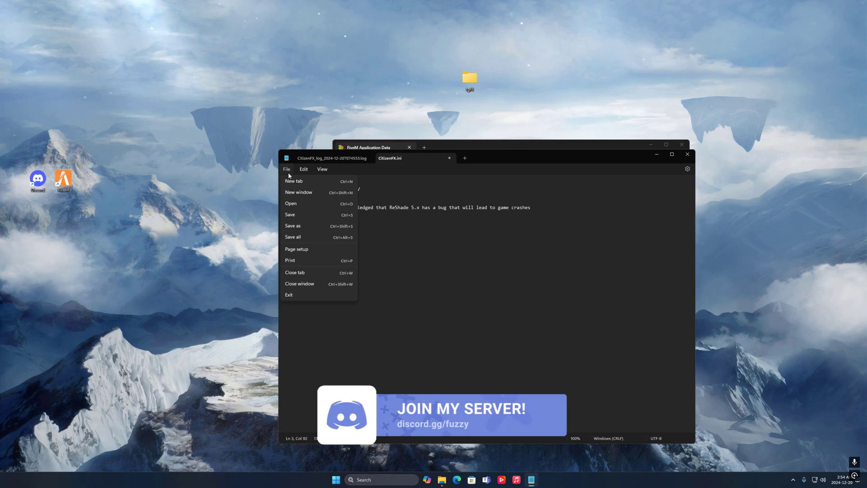
pyautogui.click(303, 215)
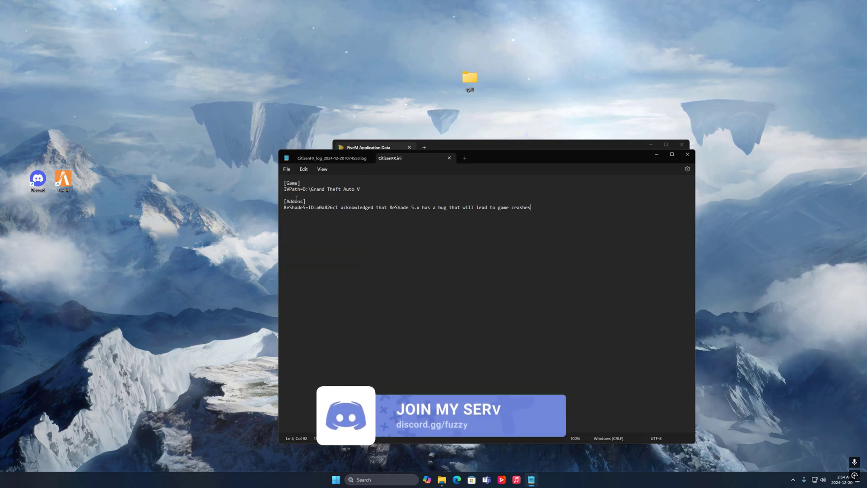
pyautogui.click(287, 169)
pyautogui.click(295, 214)
pyautogui.click(287, 169)
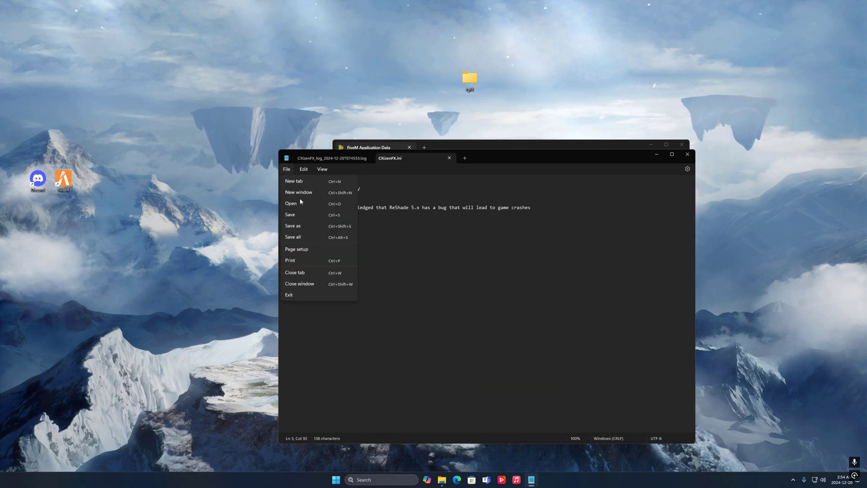
pyautogui.click(335, 217)
pyautogui.click(690, 155)
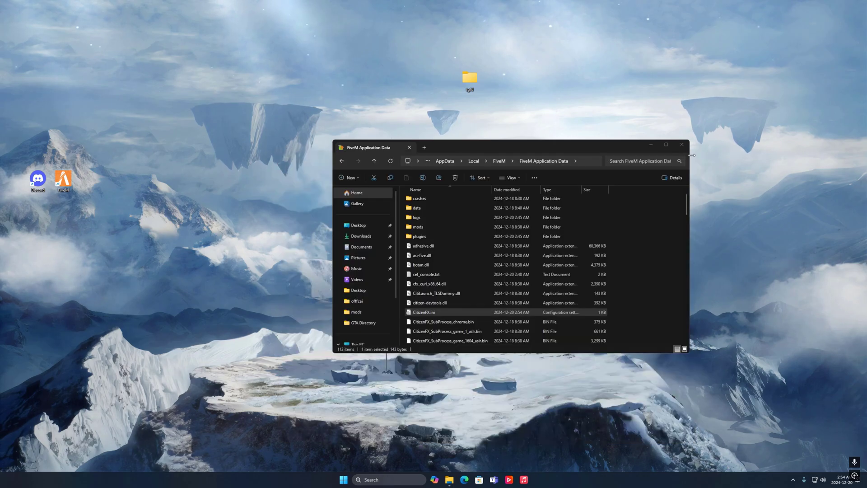
# Step: Relaunch FiveM, dismiss the Link your account prompt, and open the ReShade overlay, skipping the tutorial
pyautogui.click(682, 145)
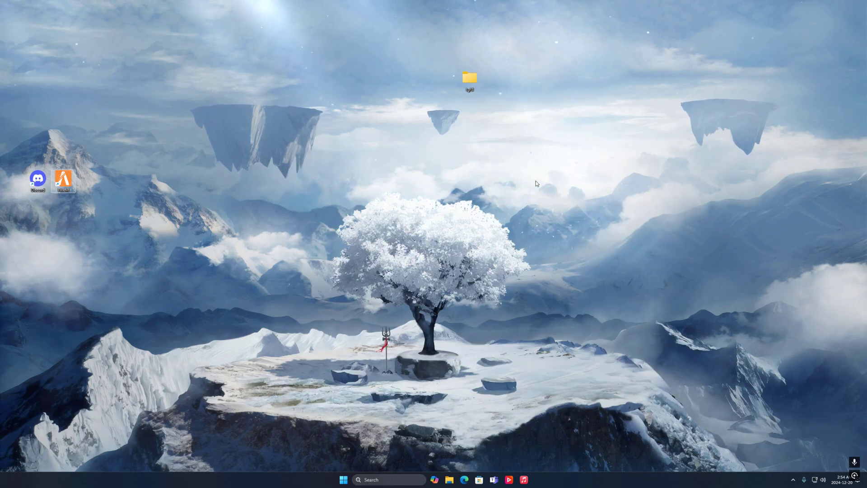
pyautogui.doubleClick(64, 184)
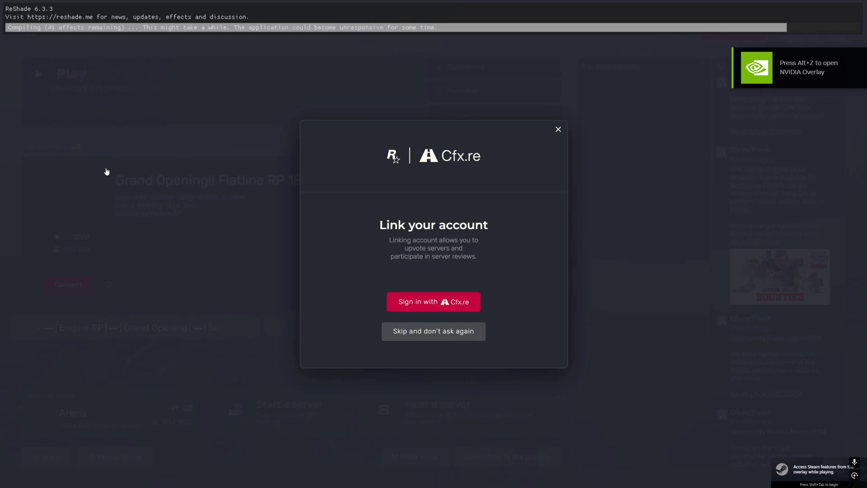
pyautogui.click(559, 129)
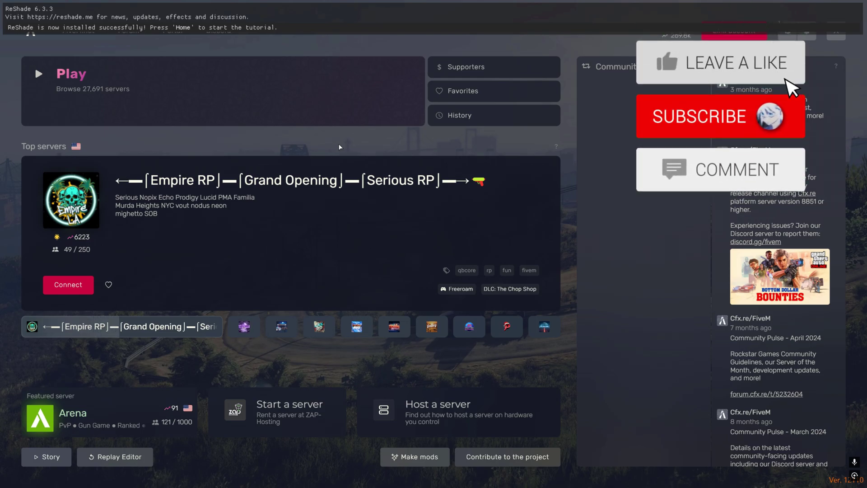
pyautogui.press('Home')
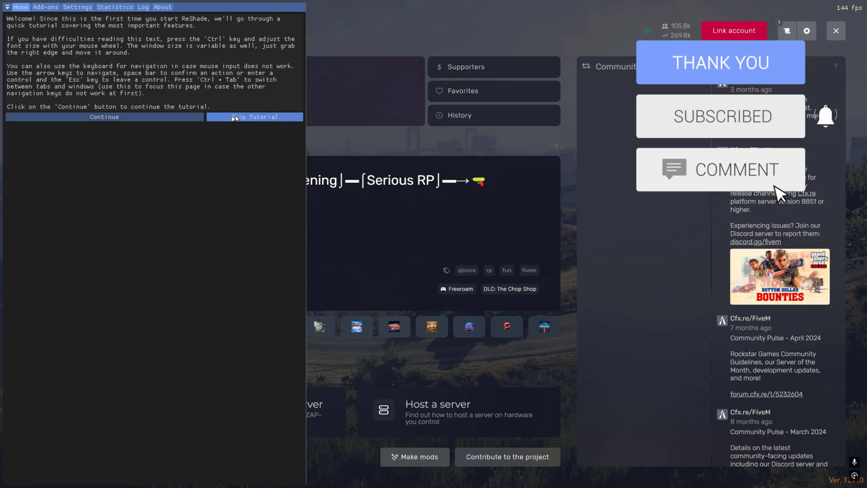
pyautogui.click(232, 117)
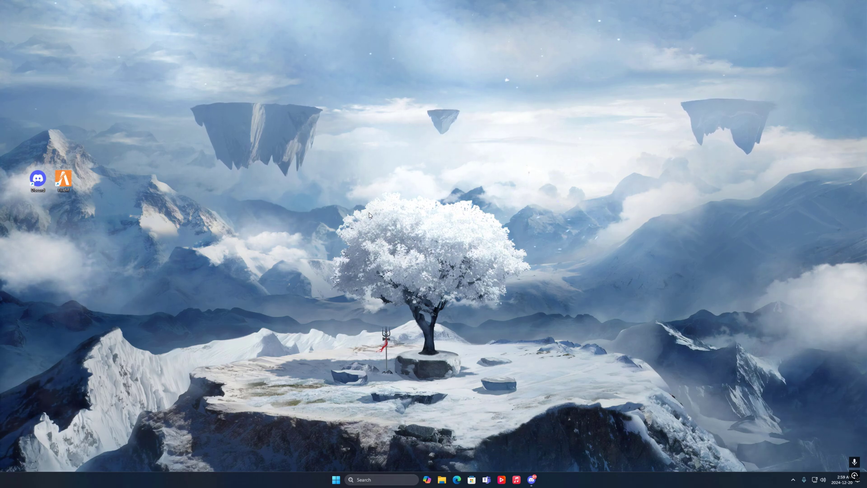
# Step: Open a crosshair image full-size in Discord's #crosshairs channel
pyautogui.click(532, 479)
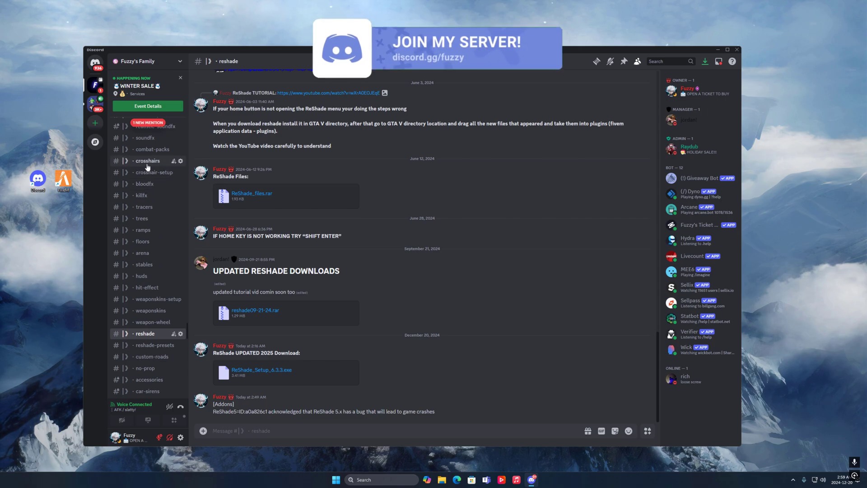
pyautogui.click(146, 162)
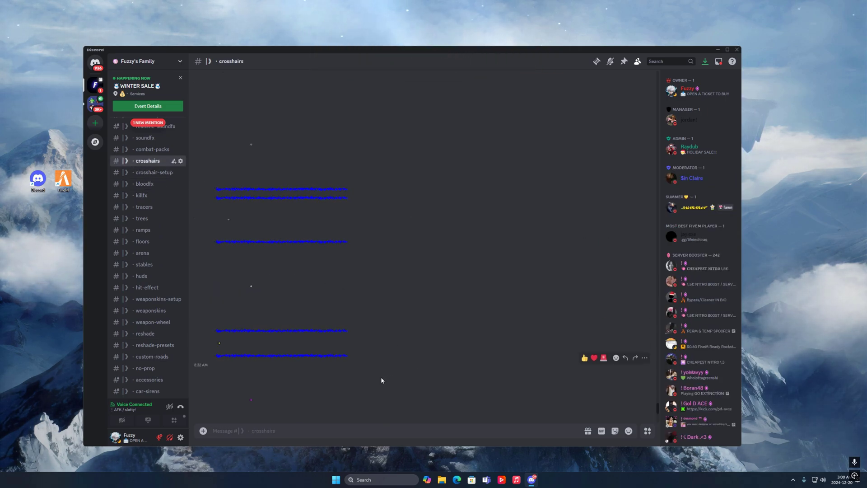
pyautogui.scroll(3, 381, 380)
pyautogui.scroll(5, 383, 376)
pyautogui.scroll(2, 383, 373)
pyautogui.scroll(-5, 383, 374)
pyautogui.scroll(3, 378, 371)
pyautogui.scroll(-5, 372, 372)
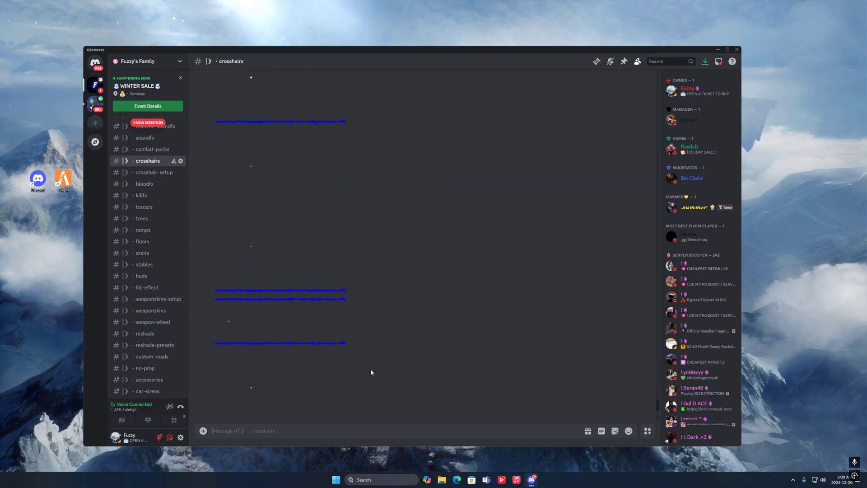
pyautogui.click(257, 251)
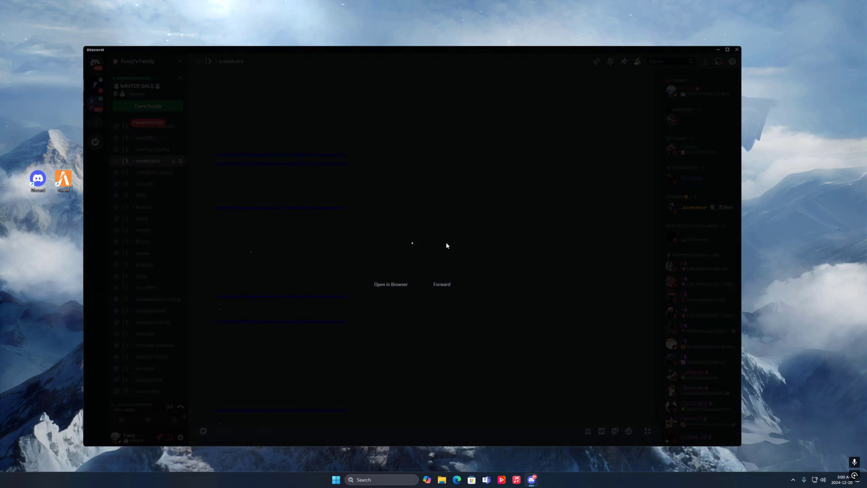
# Step: Save the crosshair as layer.png, replacing the existing file, and close the viewer
pyautogui.rightClick(414, 244)
pyautogui.click(435, 263)
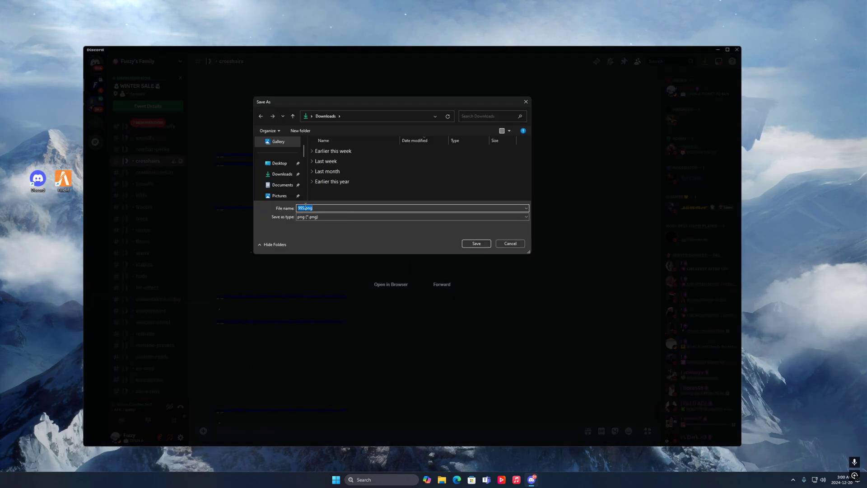
pyautogui.press('BackSpace')
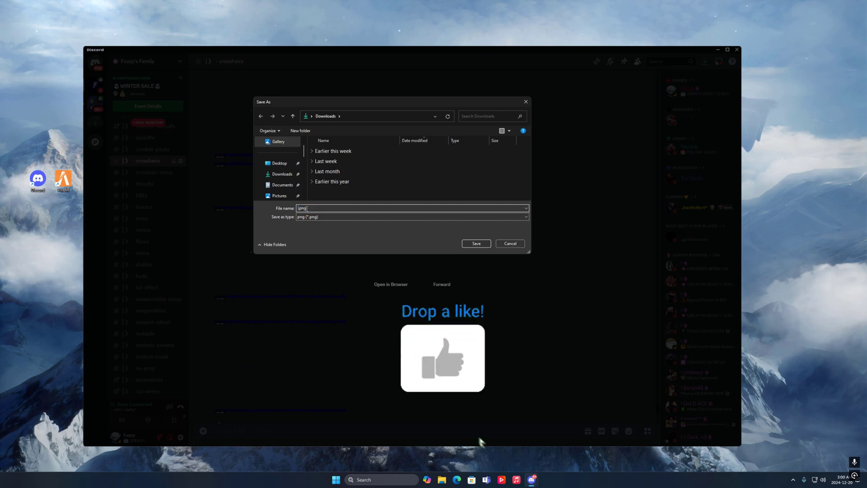
pyautogui.write('lays')
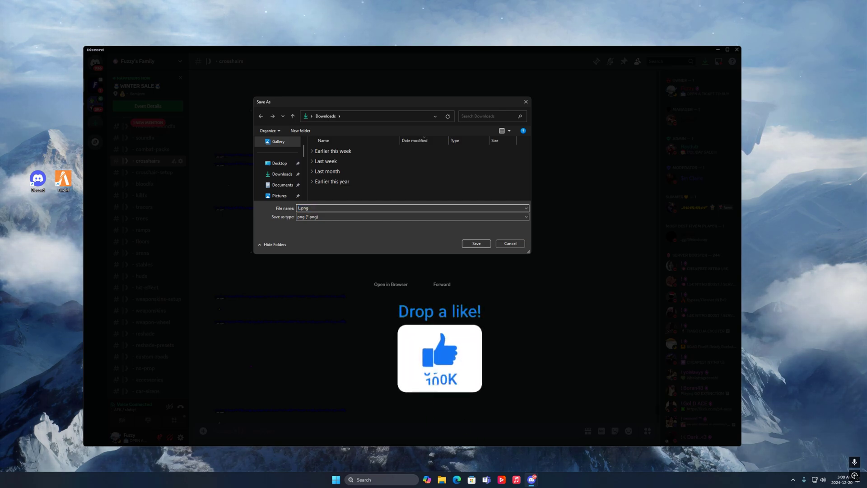
pyautogui.write('r')
pyautogui.press('Return')
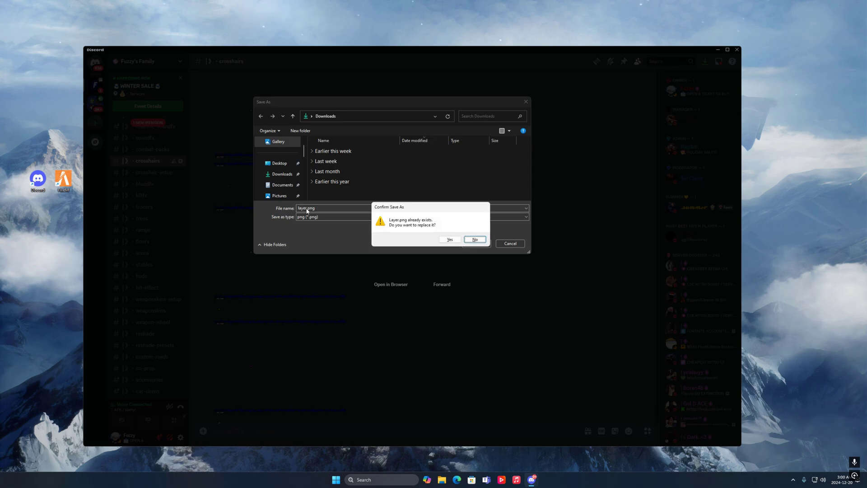
pyautogui.click(450, 240)
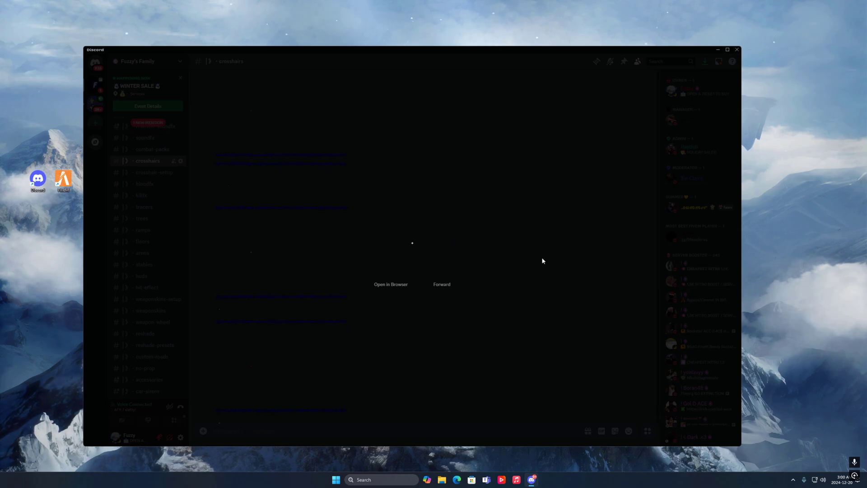
pyautogui.click(562, 263)
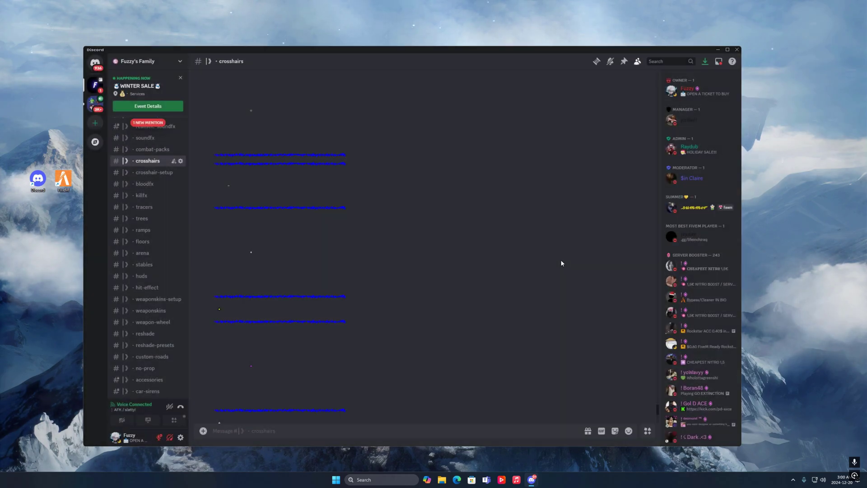
# Step: Move Layer.png from Downloads onto the desktop
pyautogui.click(443, 479)
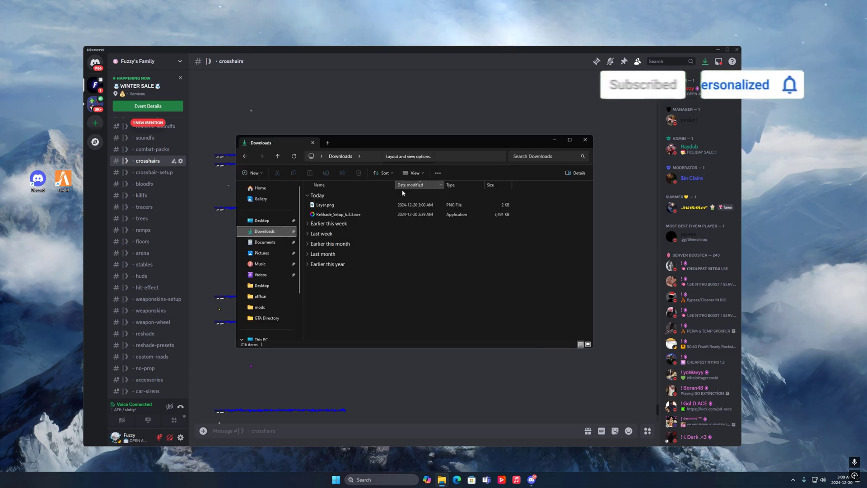
pyautogui.doubleClick(343, 206)
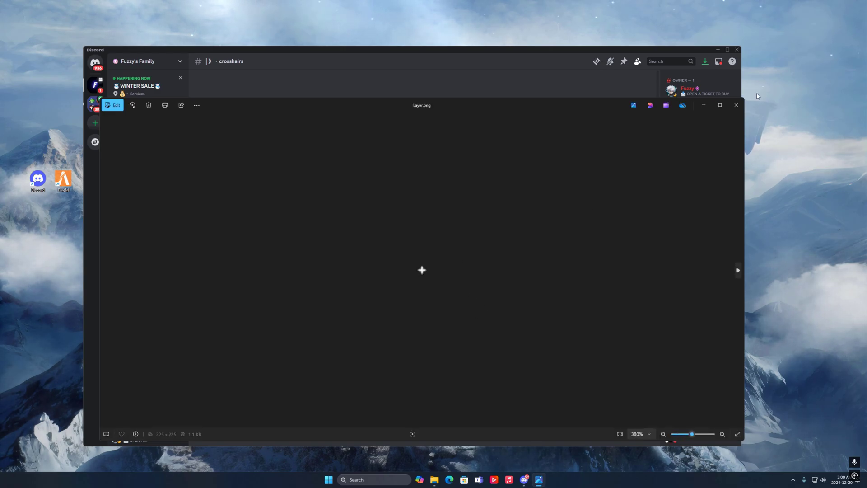
pyautogui.click(737, 105)
pyautogui.moveTo(342, 207); pyautogui.dragTo(795, 168)
pyautogui.click(718, 50)
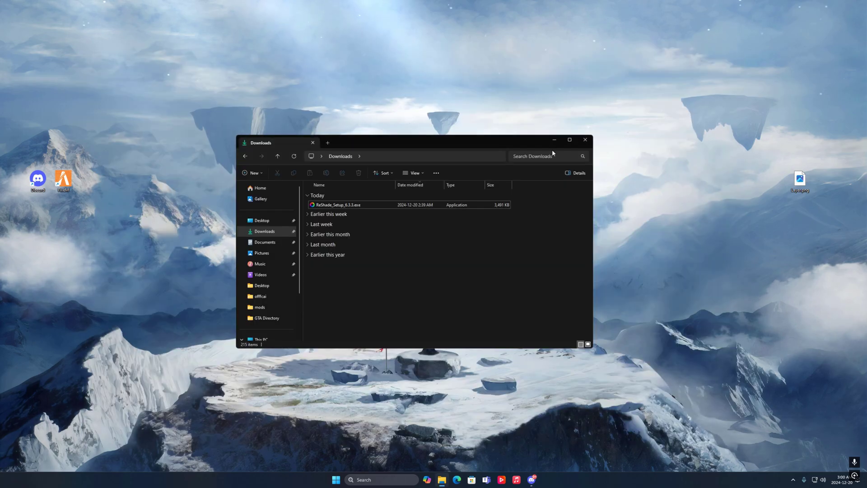
pyautogui.click(556, 140)
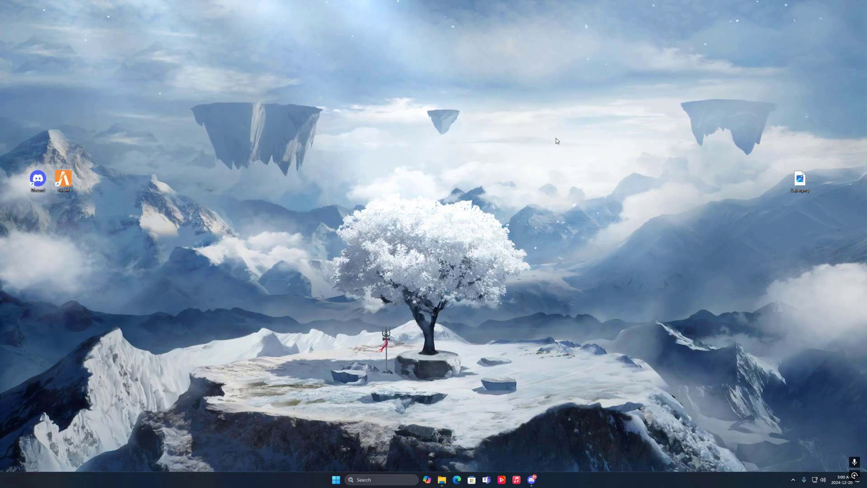
# Step: Drop Layer.png into FiveM's plugins > reshade-shaders > Textures, replacing the old copy, and close Explorer
pyautogui.rightClick(67, 186)
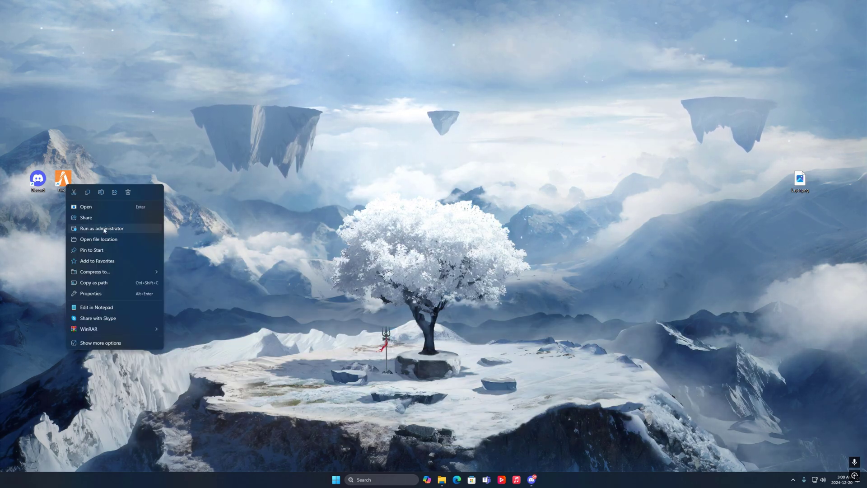
pyautogui.click(115, 240)
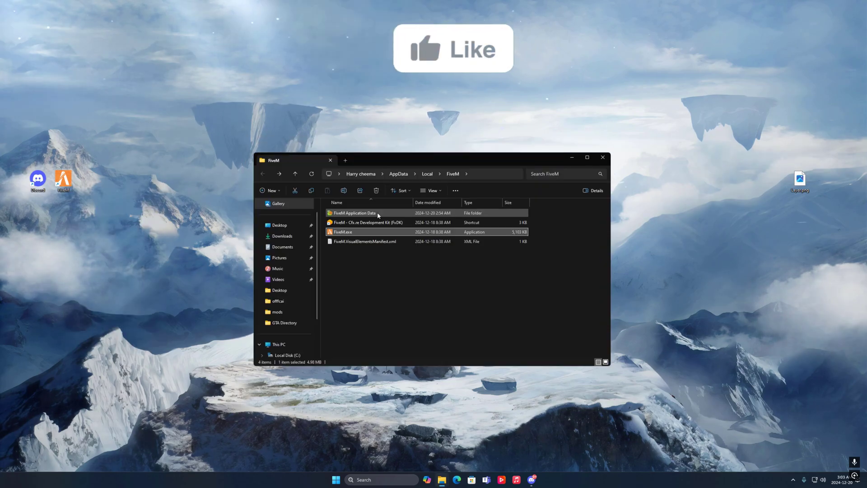
pyautogui.doubleClick(379, 213)
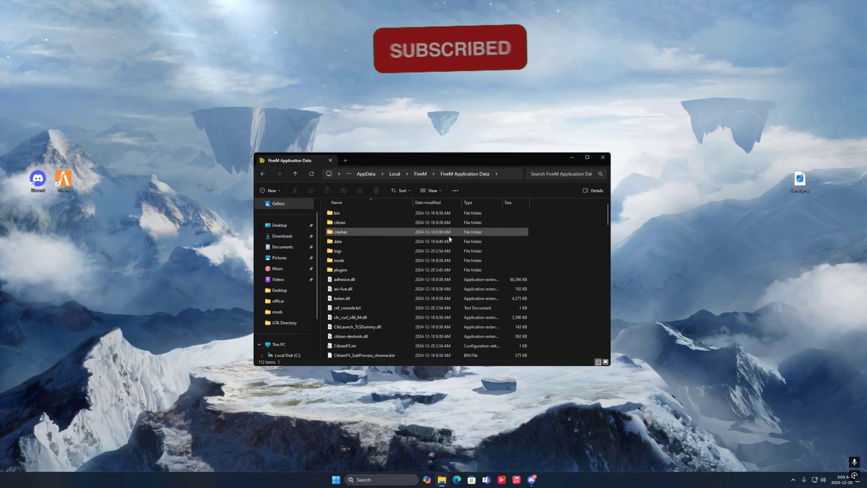
pyautogui.doubleClick(377, 270)
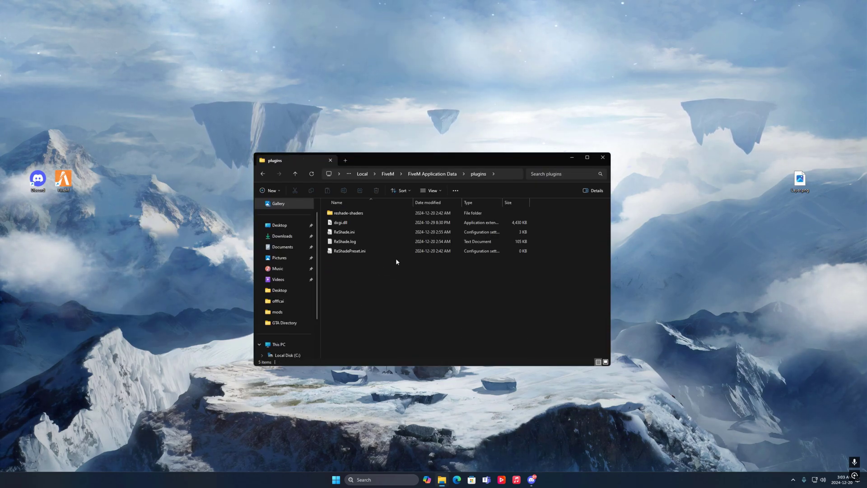
pyautogui.doubleClick(356, 215)
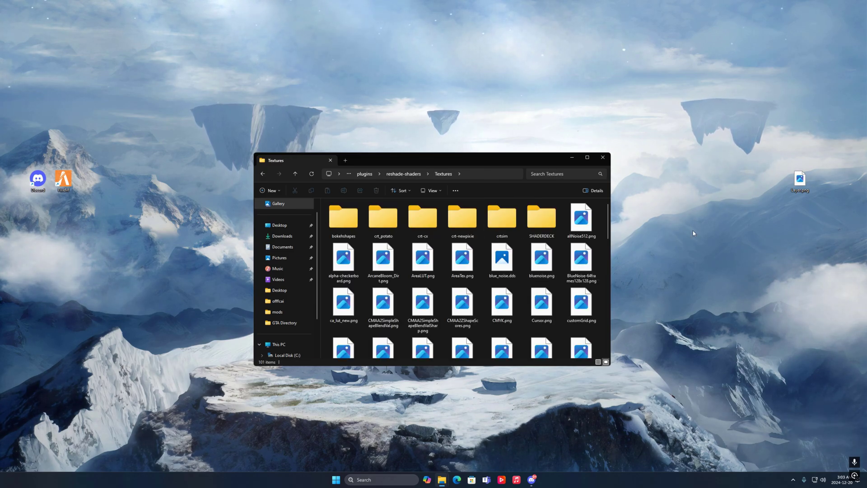
pyautogui.moveTo(800, 181); pyautogui.dragTo(605, 239)
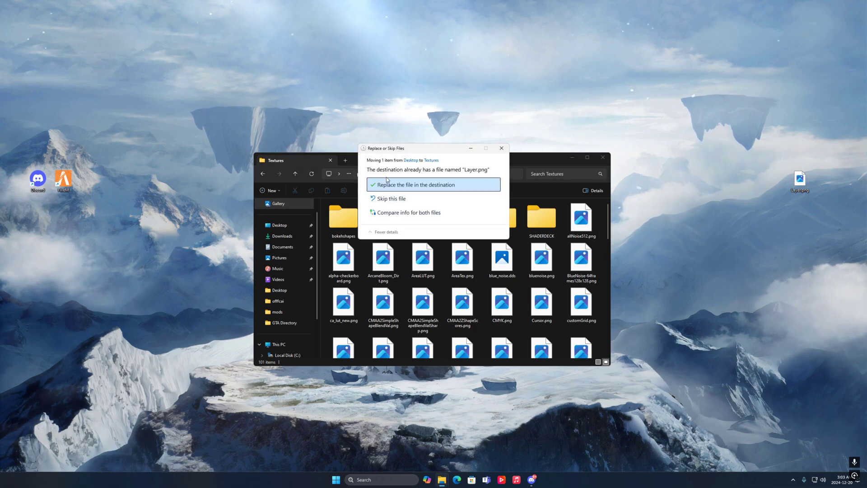
pyautogui.click(379, 185)
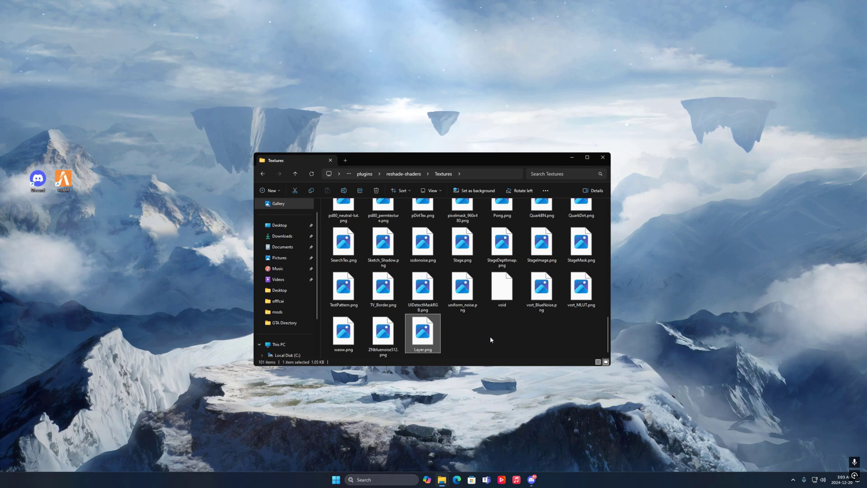
pyautogui.click(604, 158)
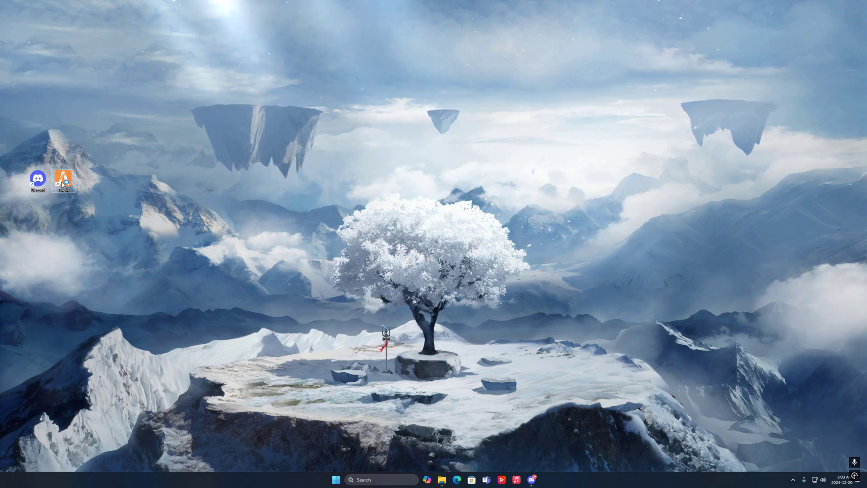
# Step: Launch FiveM, search ReShade's effects for 'layer', enable Layer.fx, and expand its preprocessor definitions
pyautogui.doubleClick(63, 181)
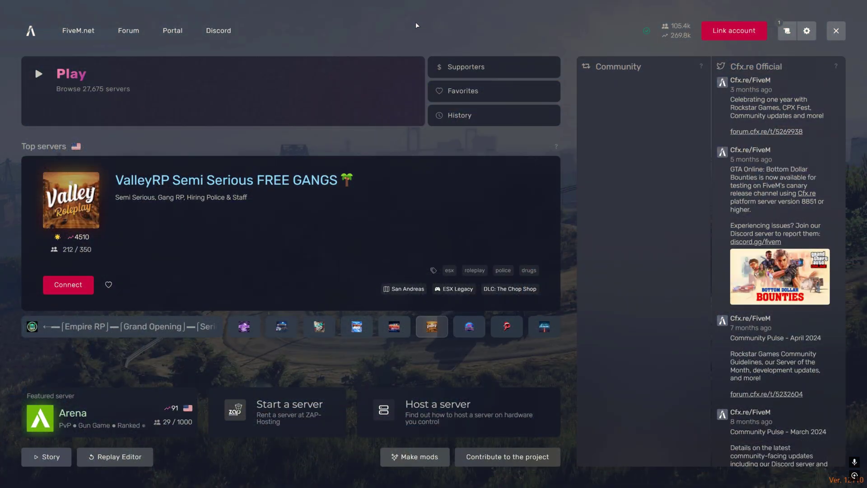
pyautogui.press('Home')
pyautogui.click(65, 32)
pyautogui.write('l')
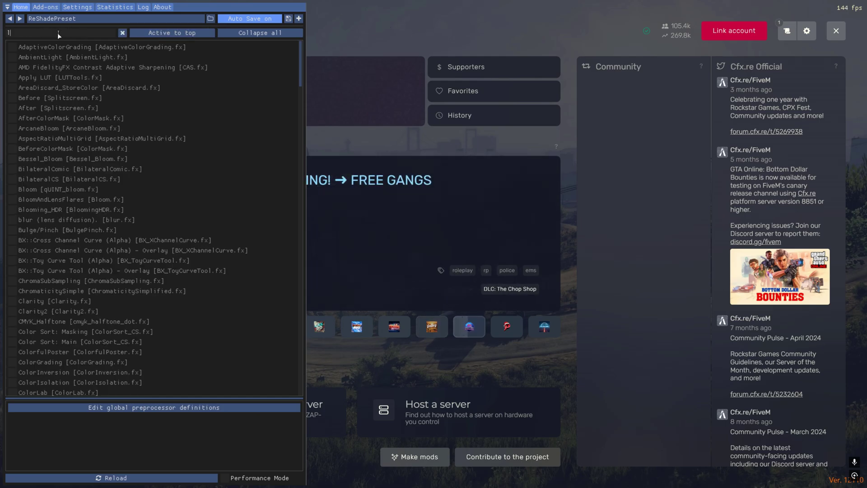
pyautogui.write('ayer')
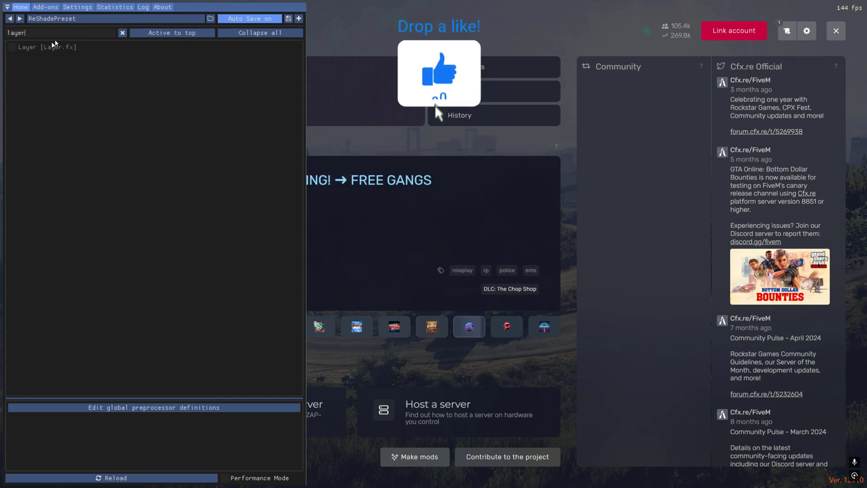
pyautogui.click(12, 47)
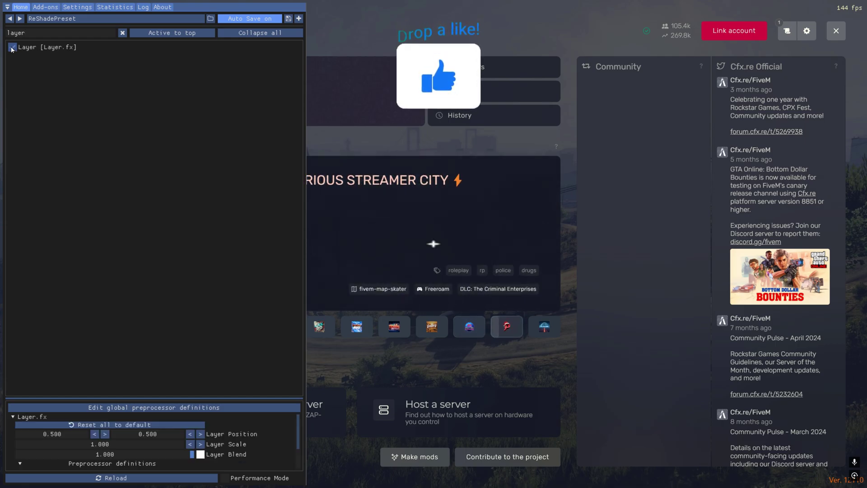
pyautogui.moveTo(158, 398); pyautogui.dragTo(169, 343)
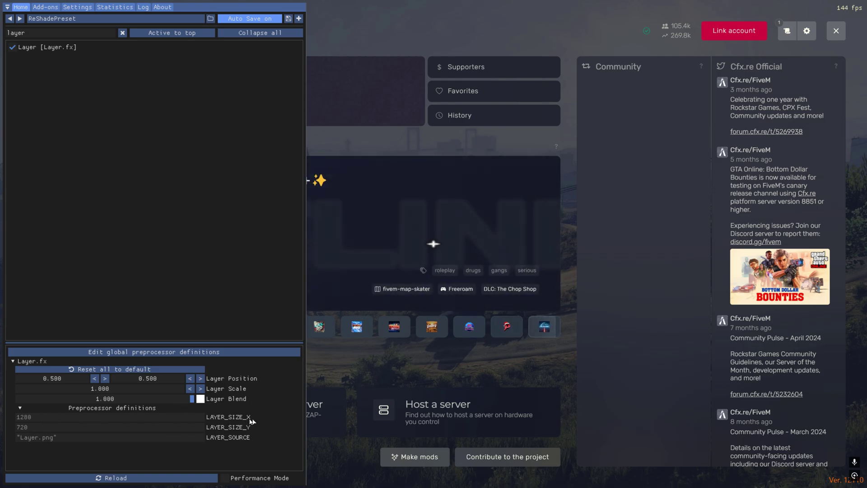
# Step: Set Layer.fx's LAYER_SIZE_X and LAYER_SIZE_Y to 1000, then close the ReShade overlay
pyautogui.click(98, 417)
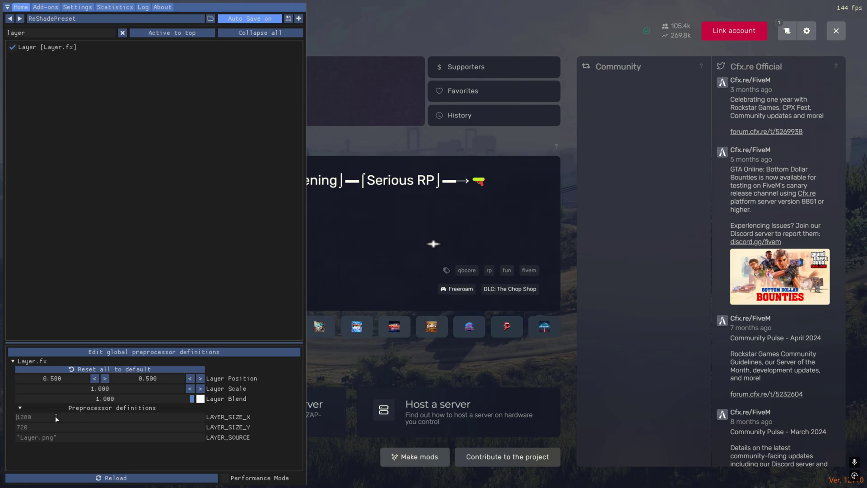
pyautogui.press('Return')
pyautogui.click(34, 428)
pyautogui.write('1000')
pyautogui.press('Return')
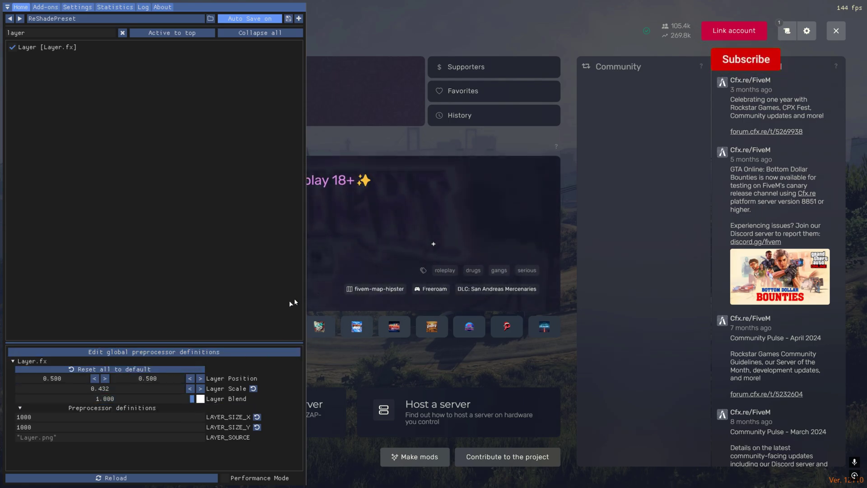
pyautogui.press('Home')
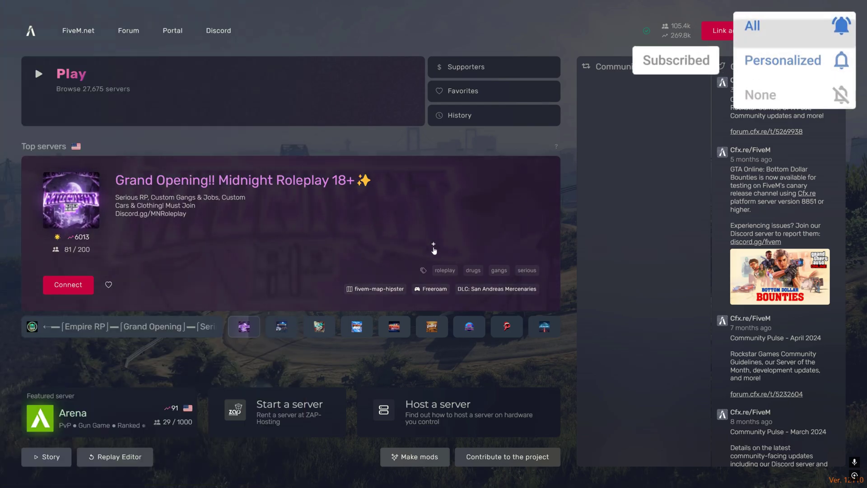